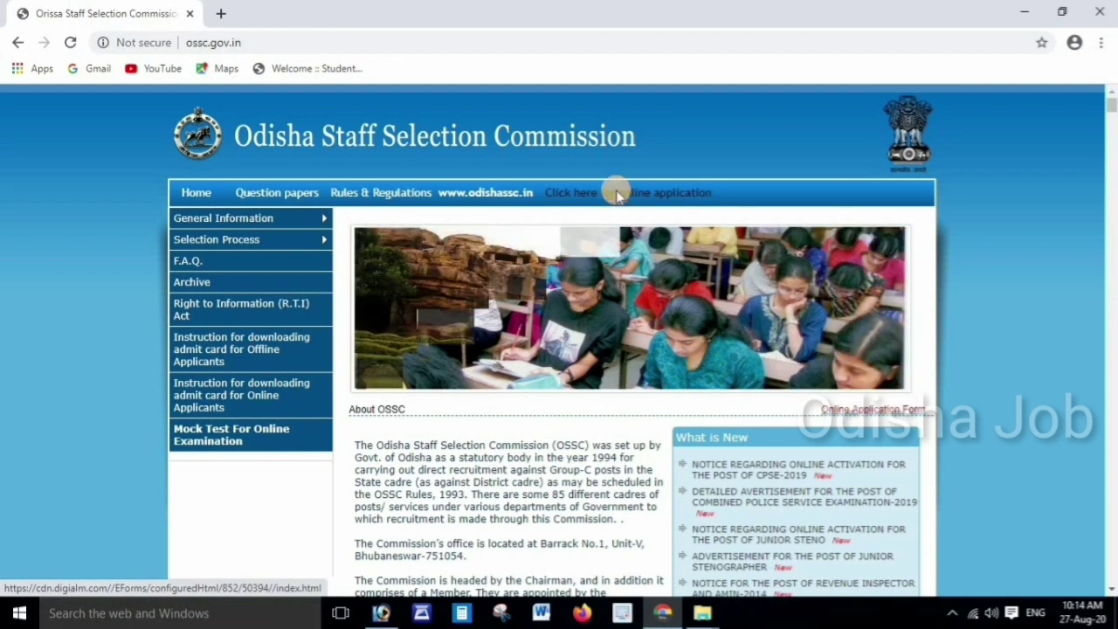
# Open the posts list and start registration for Combined Police Service Examination - 2019
pyautogui.click(614, 195)
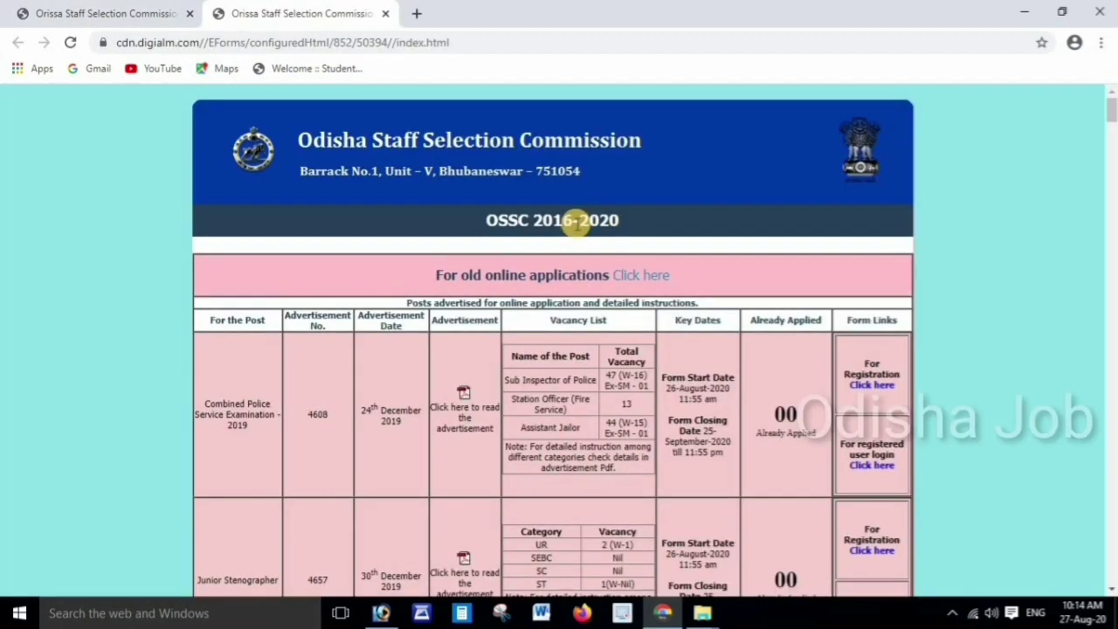
pyautogui.scroll(-2, 575, 229)
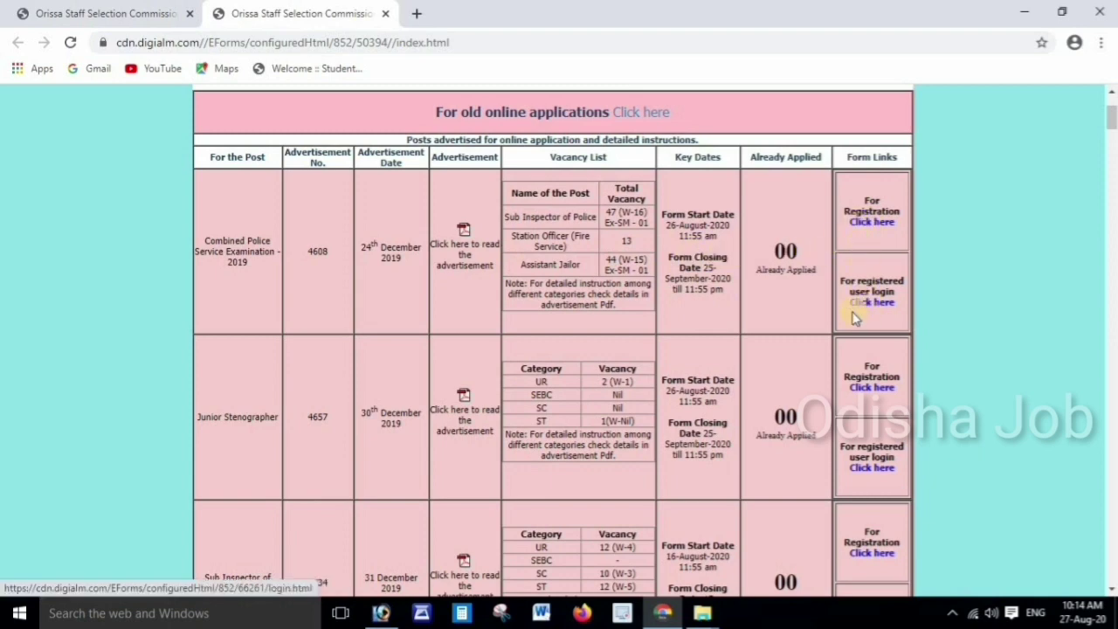
pyautogui.click(869, 223)
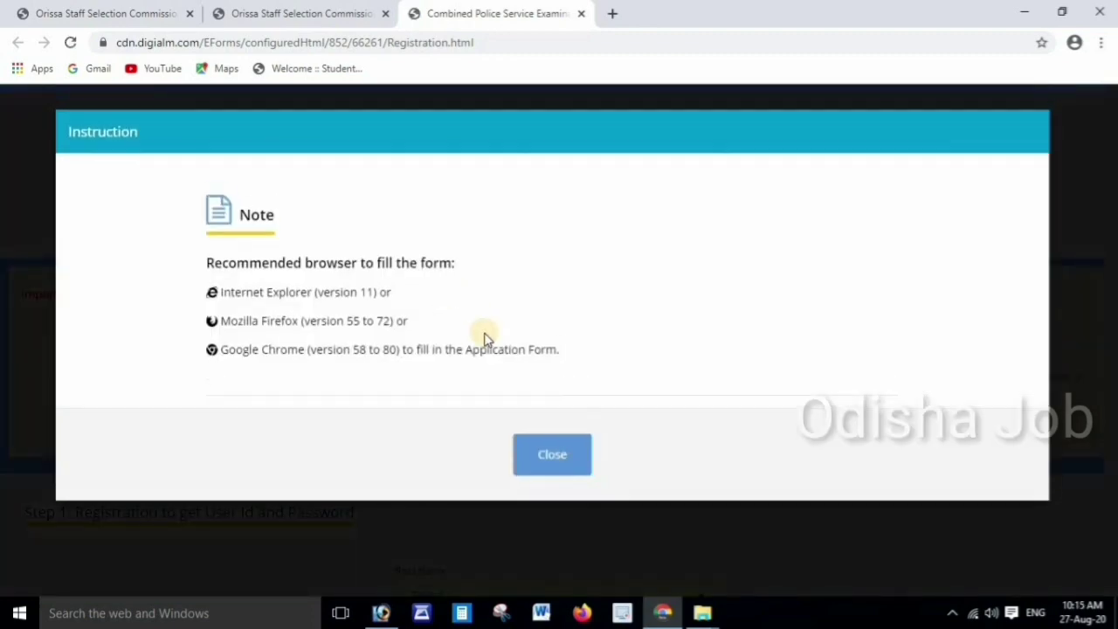
# Close the browser note and scroll through the Step 1 registration form down to Register and back
pyautogui.click(552, 453)
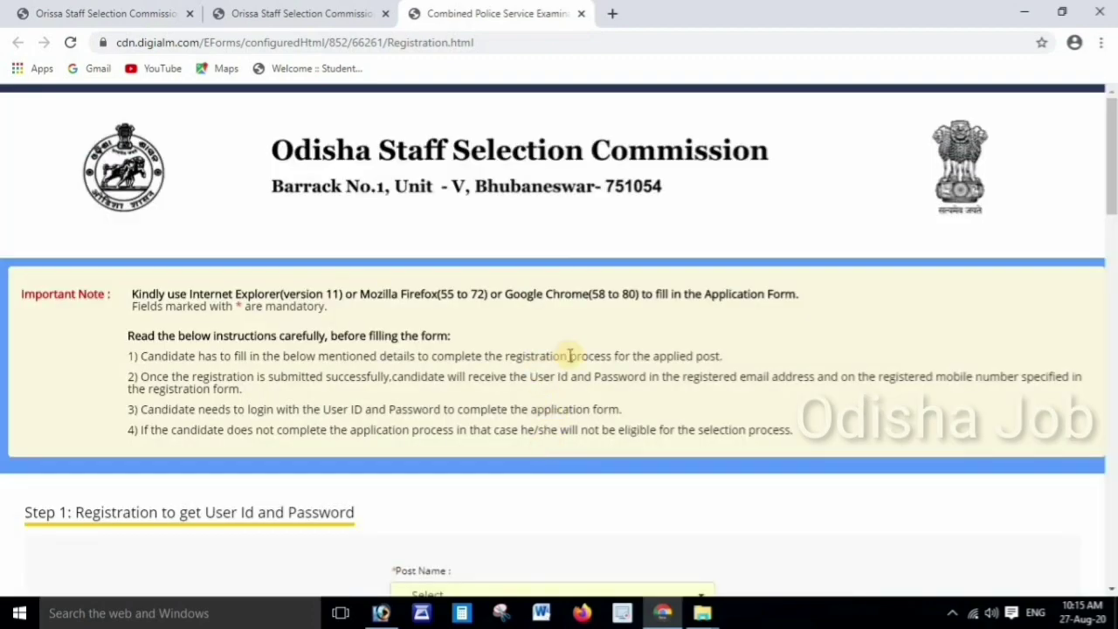
pyautogui.scroll(-3, 569, 356)
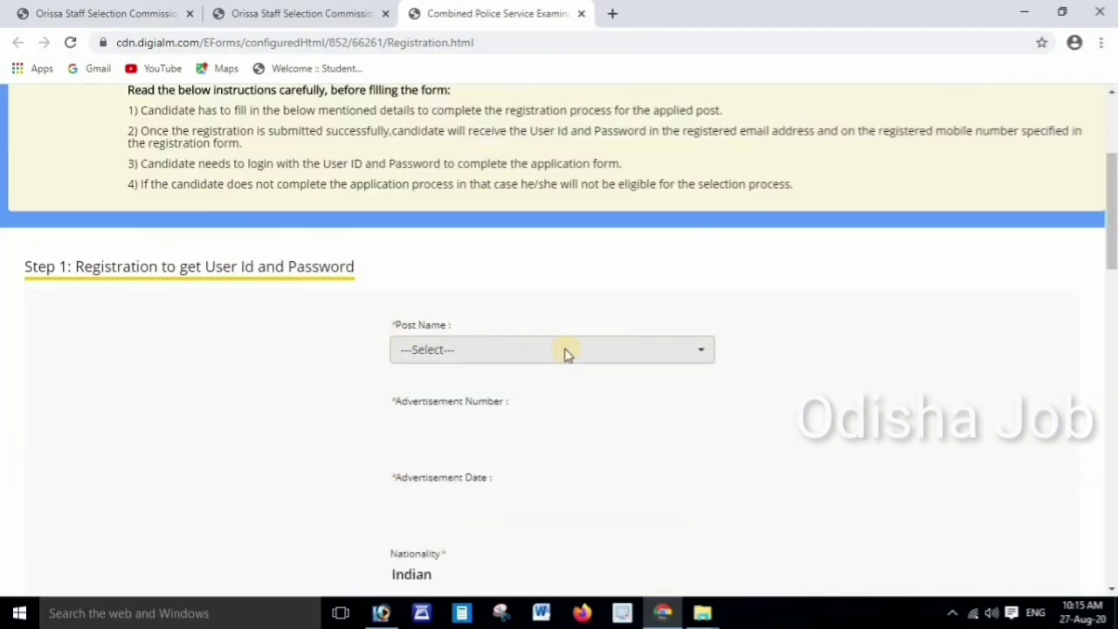
pyautogui.scroll(-3, 566, 353)
pyautogui.scroll(-4, 566, 350)
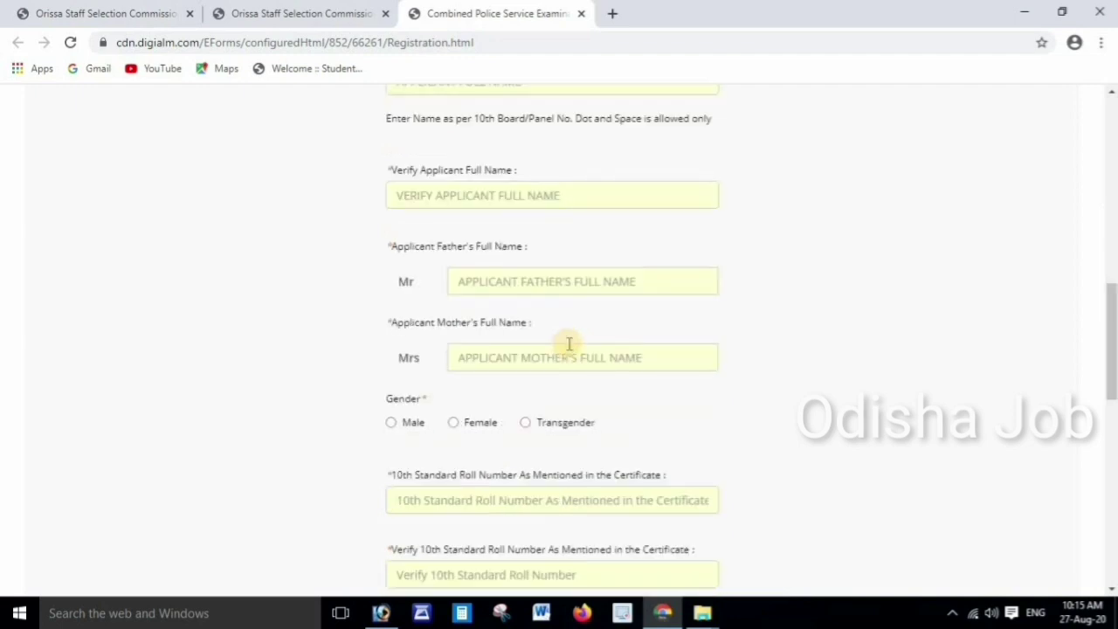
pyautogui.scroll(-5, 569, 343)
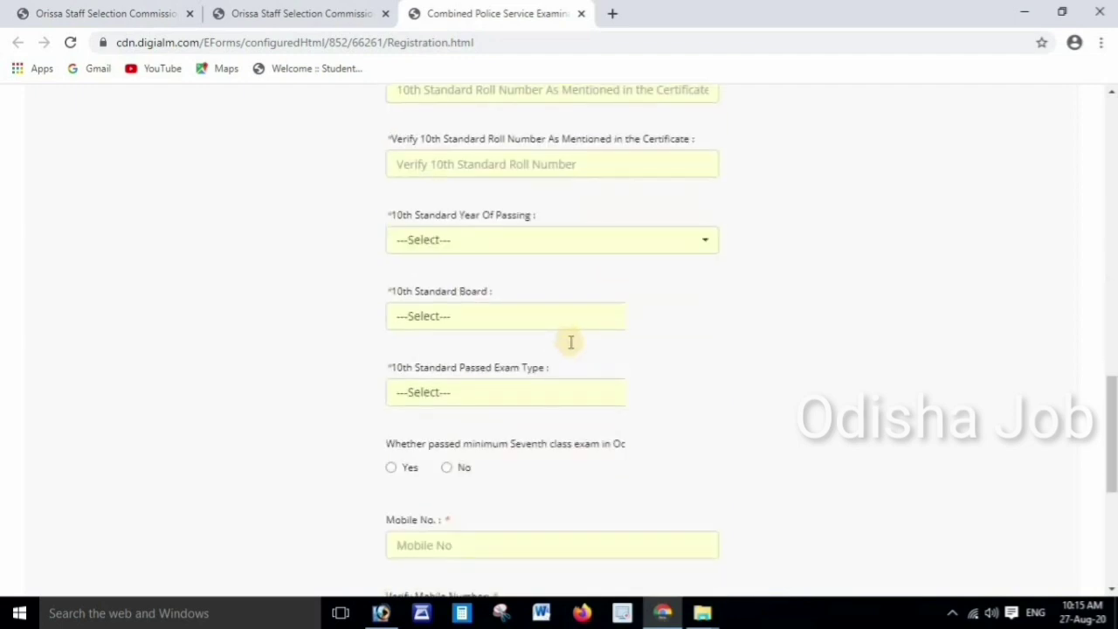
pyautogui.scroll(-5, 570, 342)
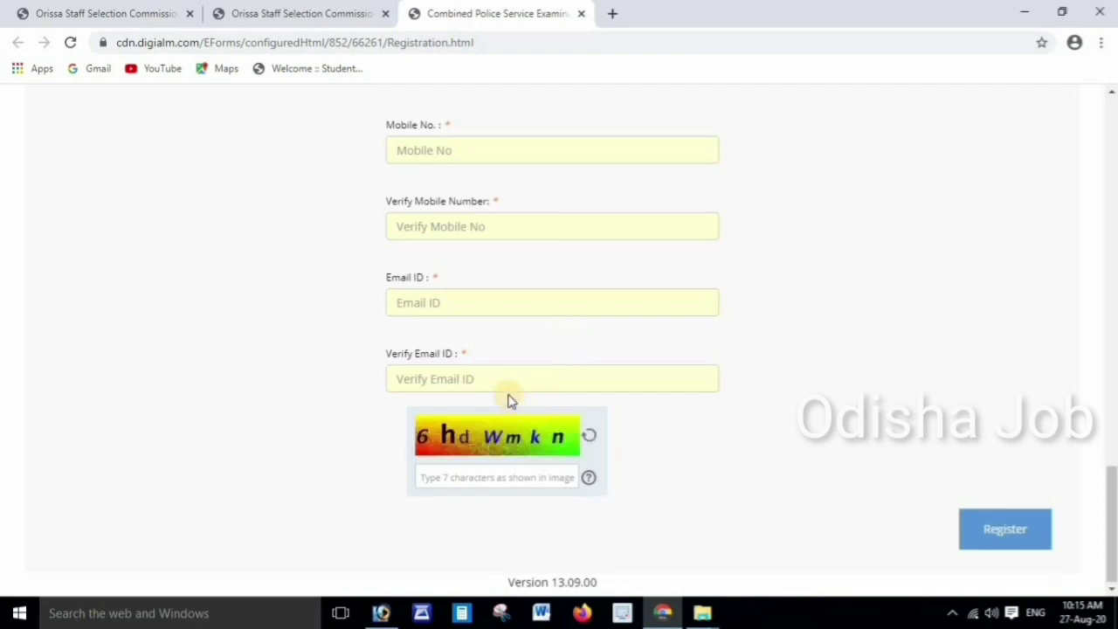
pyautogui.scroll(5, 511, 400)
pyautogui.scroll(10, 511, 399)
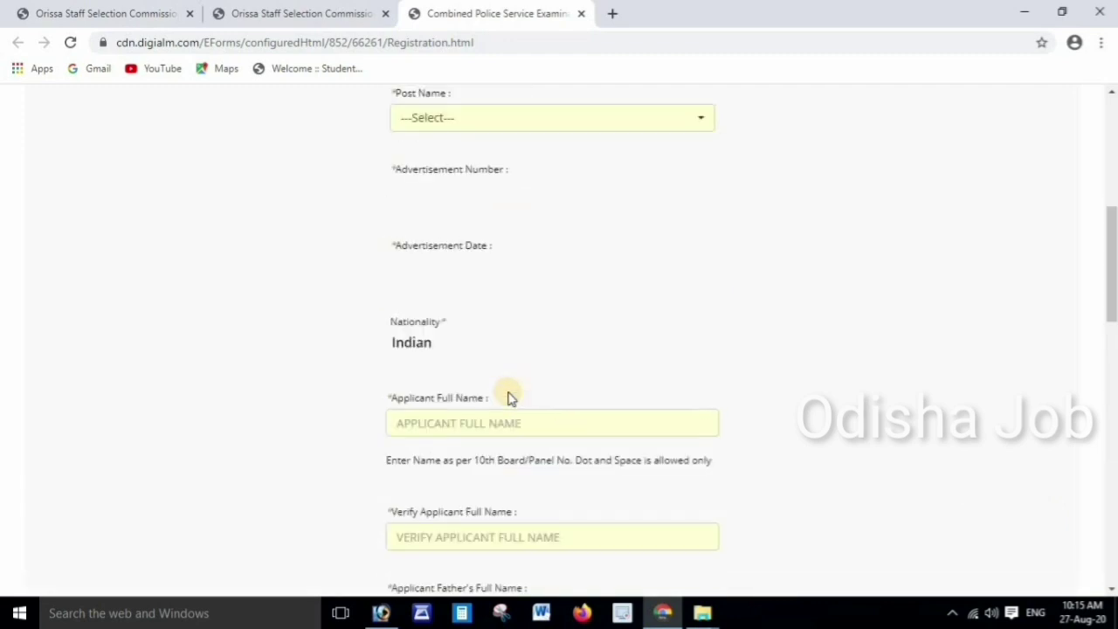
pyautogui.scroll(-1, 509, 387)
pyautogui.click(547, 288)
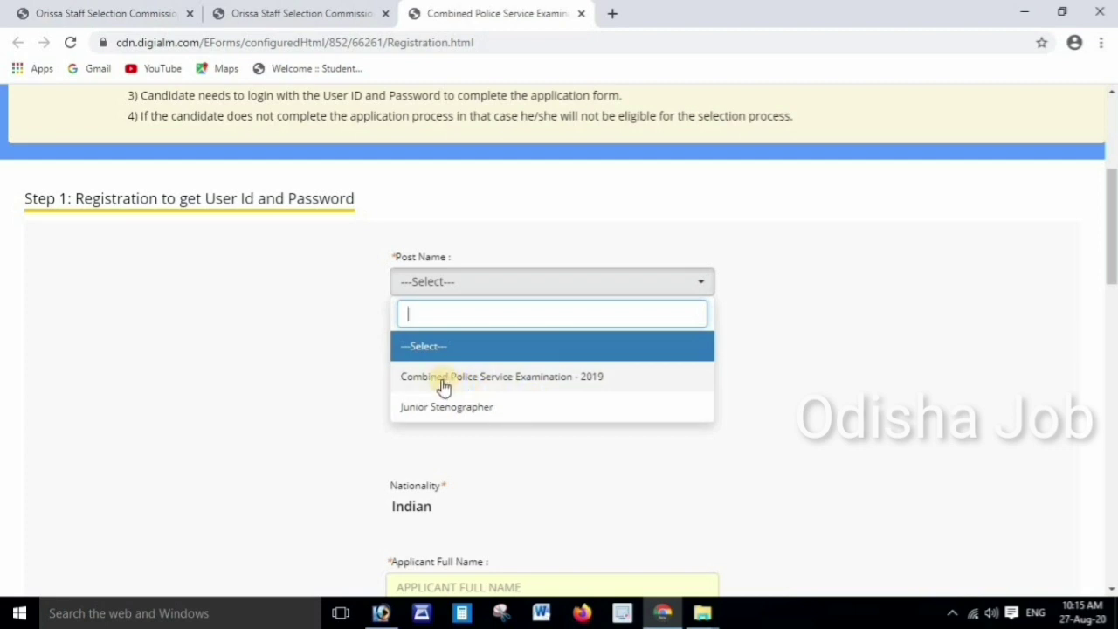
# Choose Combined Police Service Examination - 2019 as Post Name, filling advertisement 4608 dated 24/Dec/2019
pyautogui.click(479, 386)
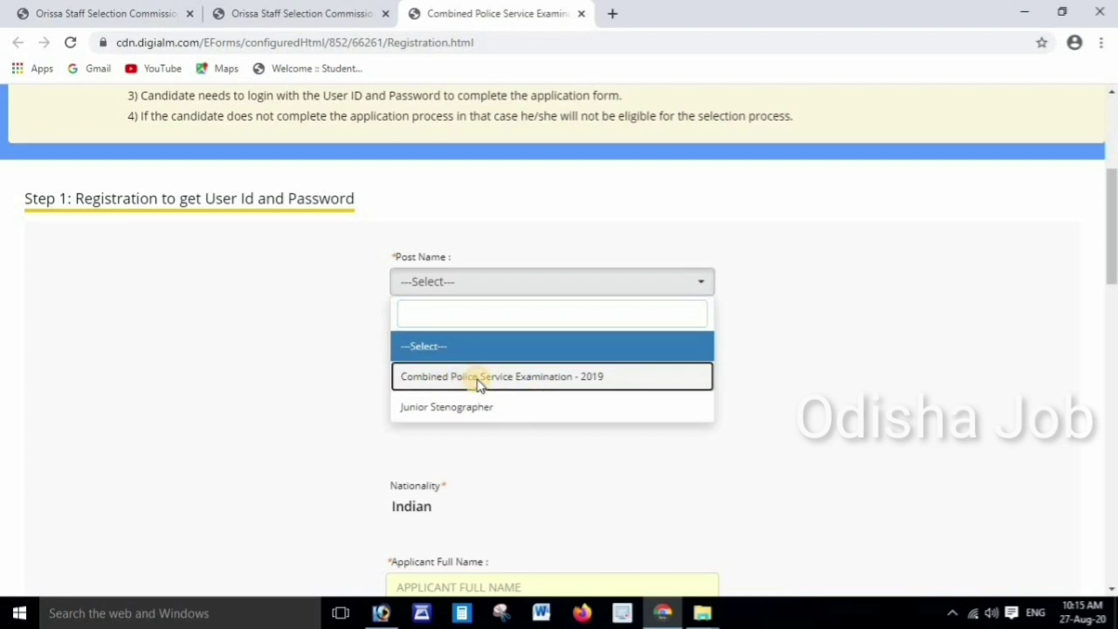
pyautogui.click(479, 386)
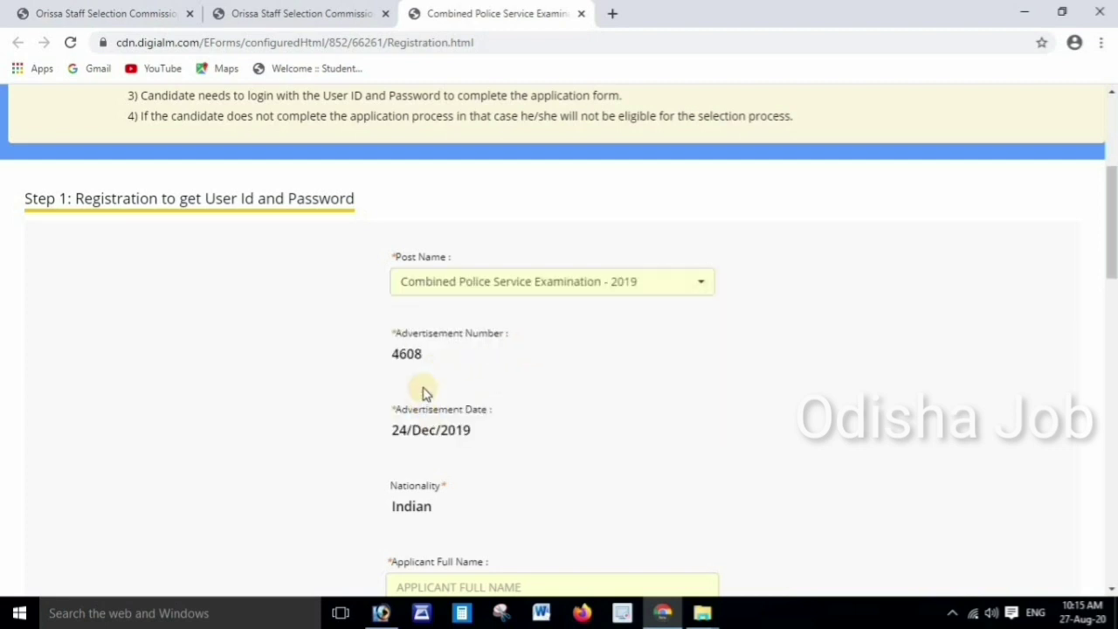
pyautogui.scroll(-1, 434, 356)
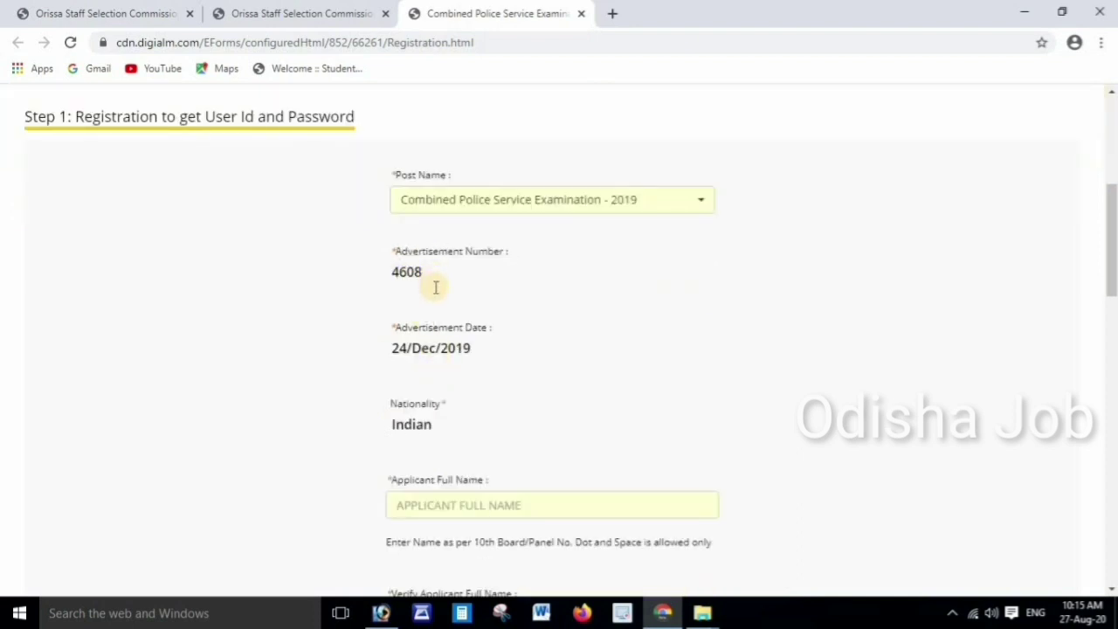
pyautogui.scroll(-3, 436, 287)
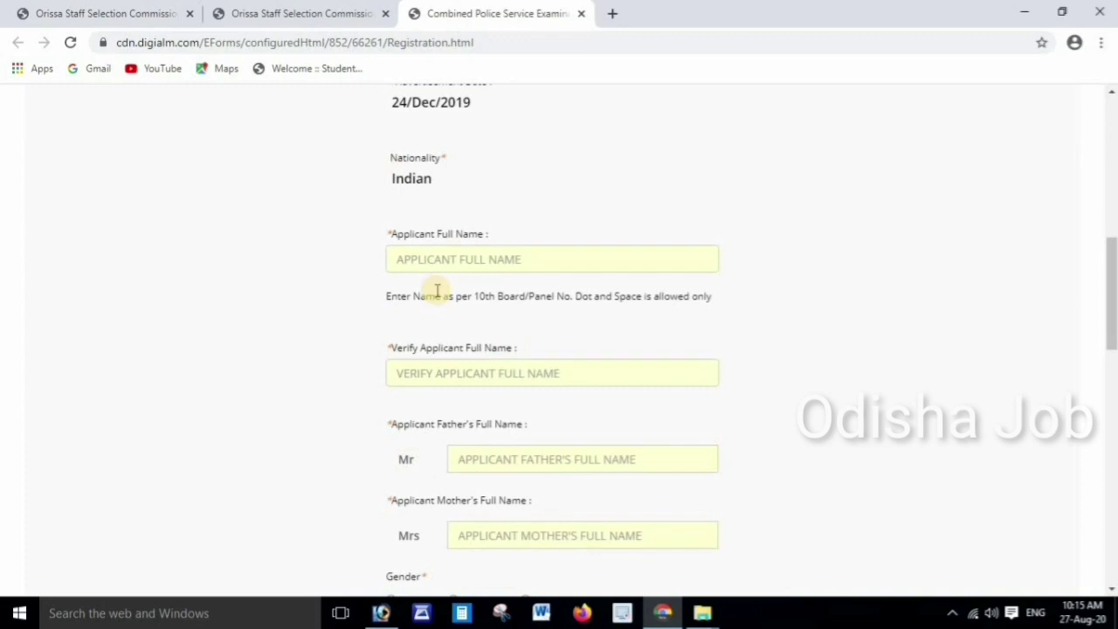
pyautogui.scroll(-1, 437, 290)
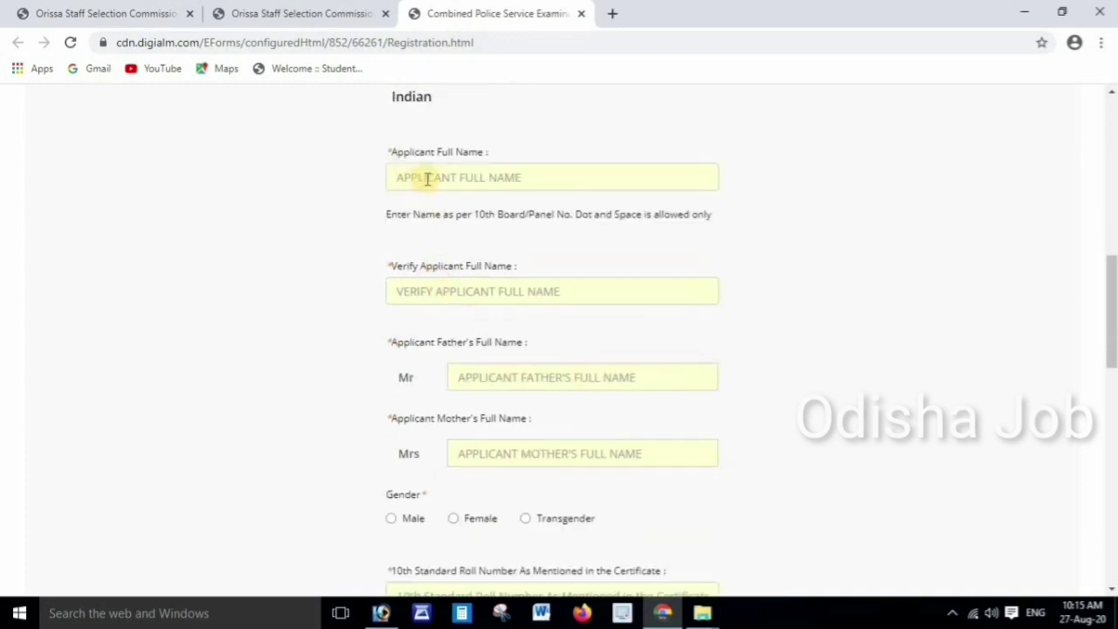
# Enter the applicant's full name and repeat it in the verify field
pyautogui.click(434, 177)
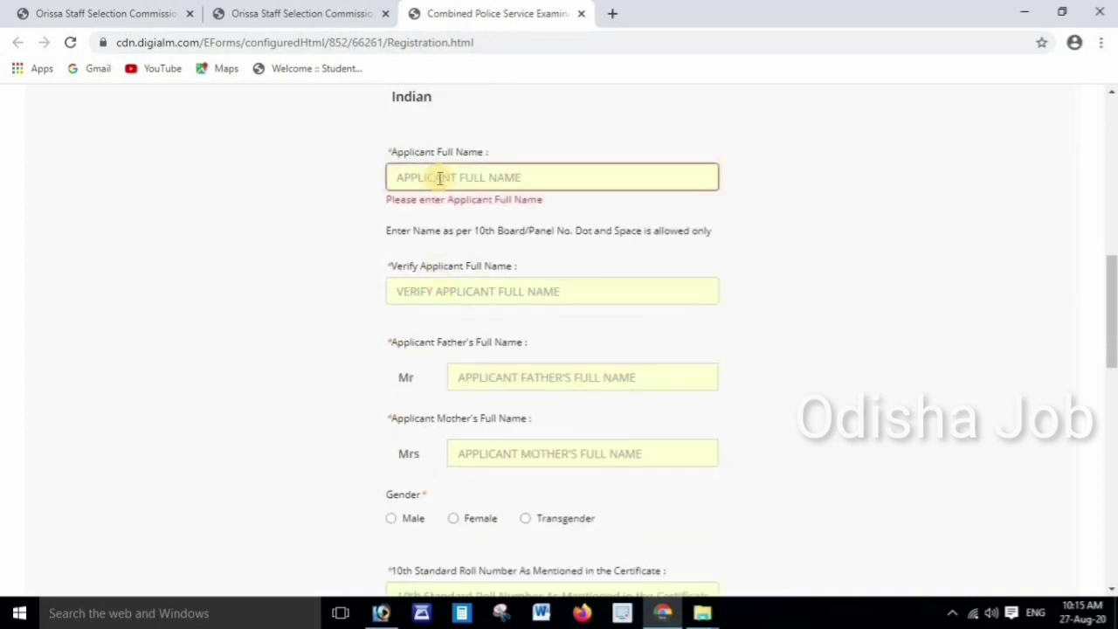
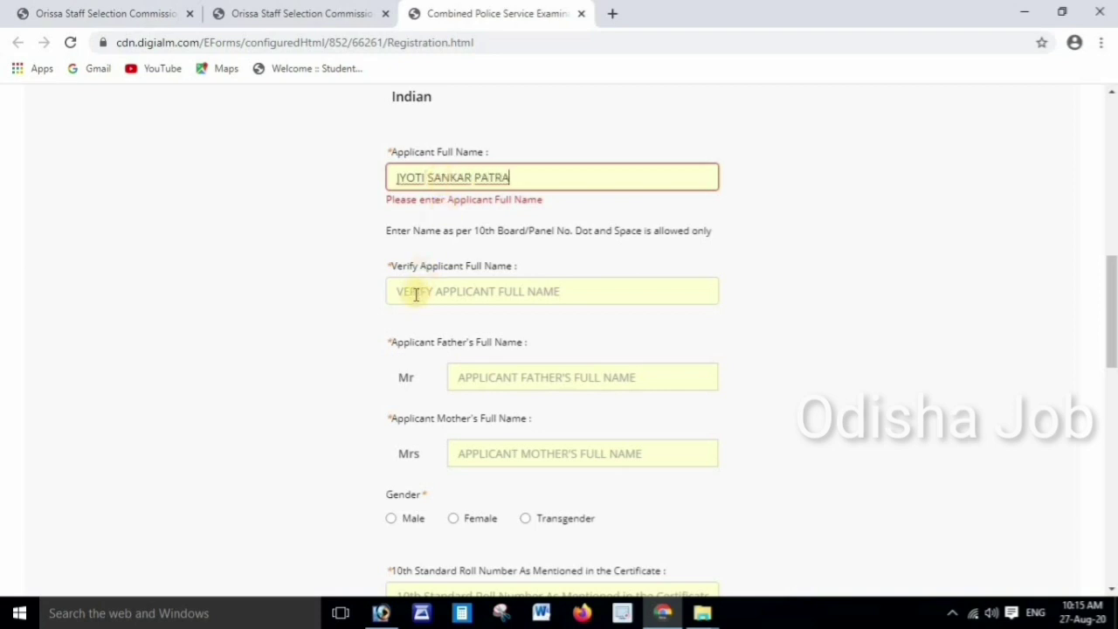
pyautogui.click(414, 291)
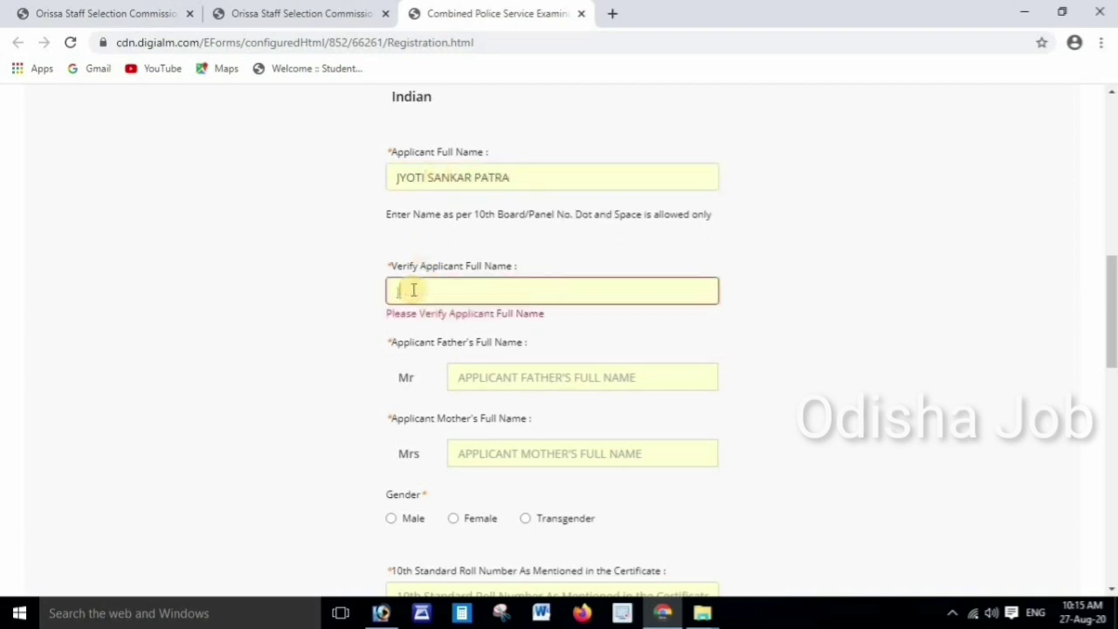
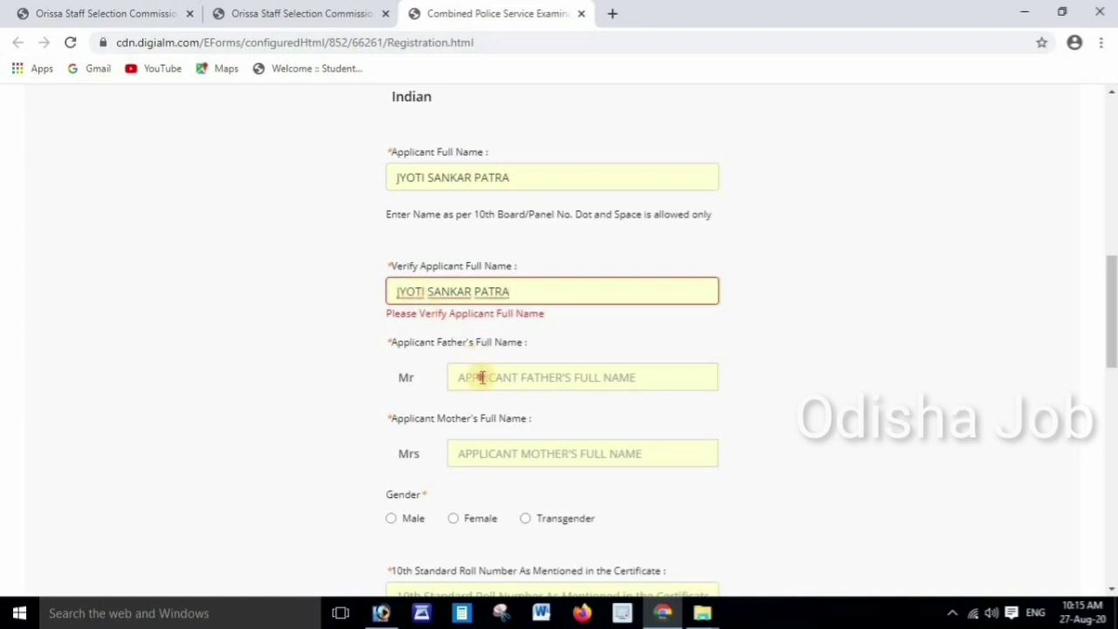
# Fill in the father's and mother's full names and set gender to Male
pyautogui.click(482, 377)
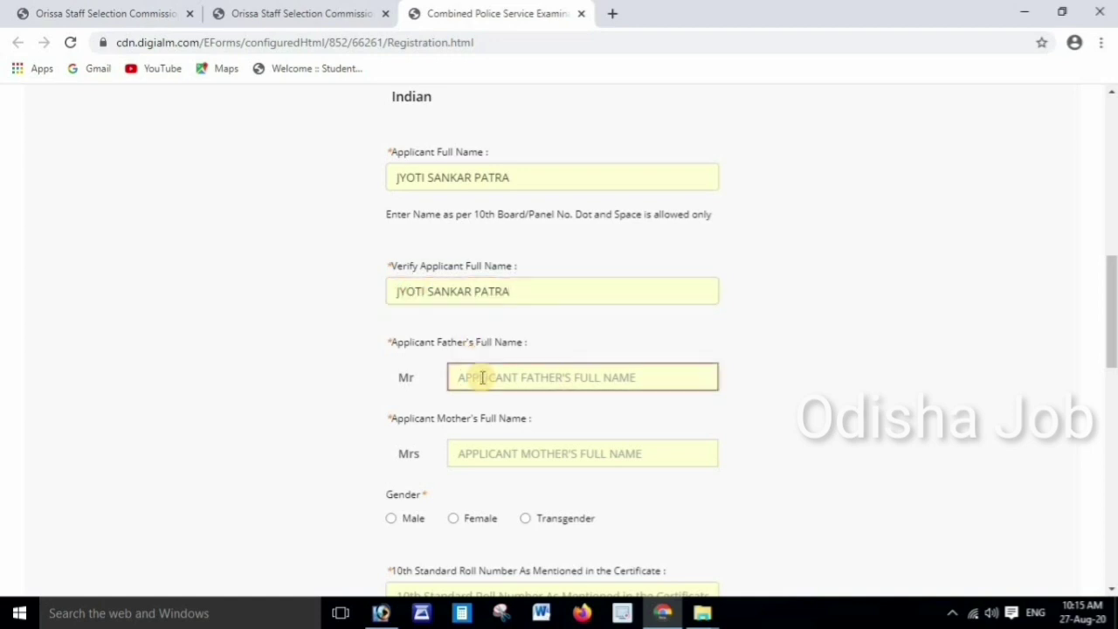
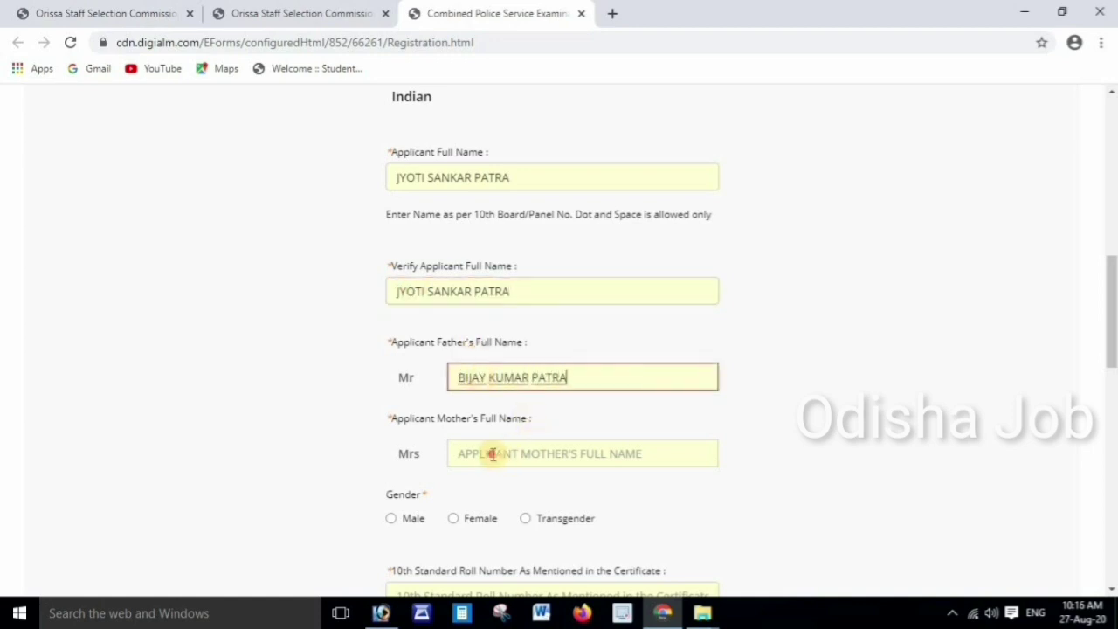
pyautogui.click(494, 455)
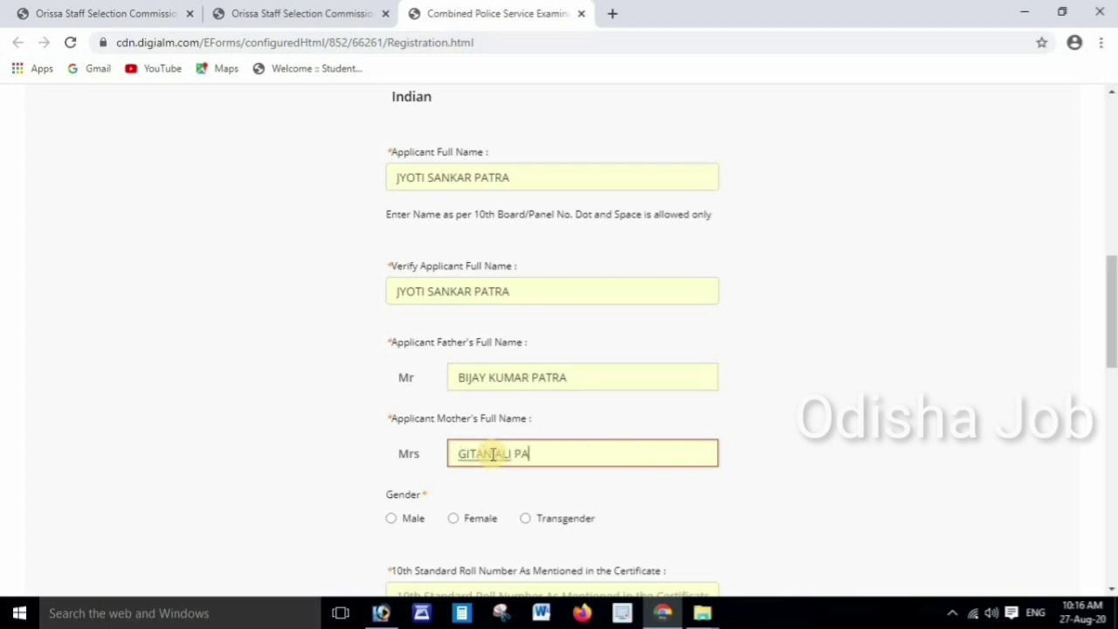
pyautogui.click(392, 520)
pyautogui.scroll(-6, 509, 469)
pyautogui.scroll(1, 501, 431)
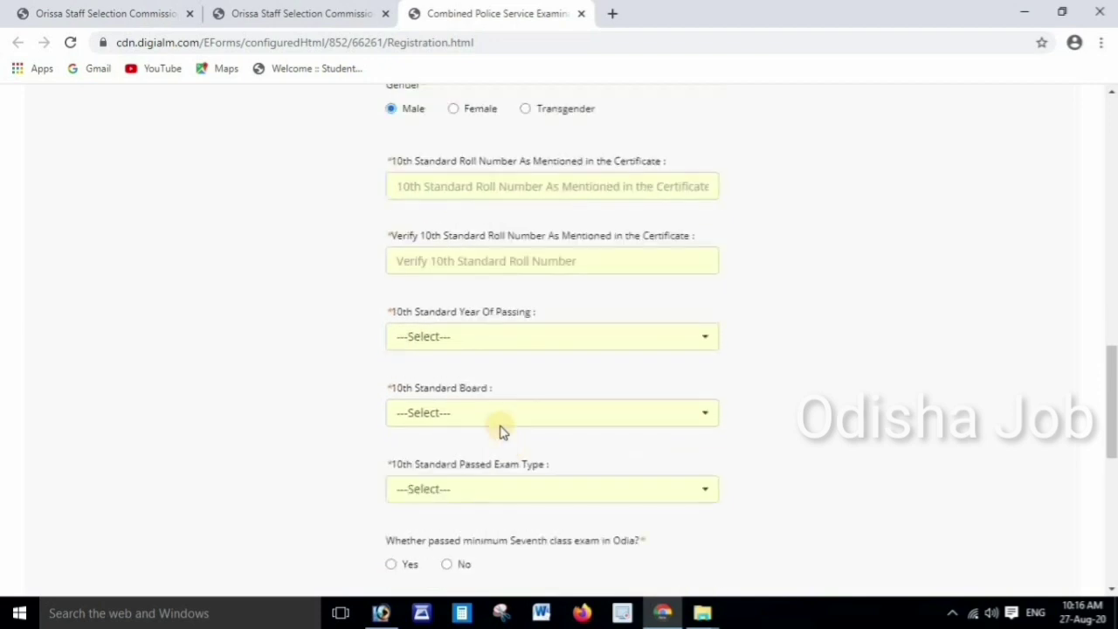
# Enter the 10th standard roll number and its verification
pyautogui.click(419, 184)
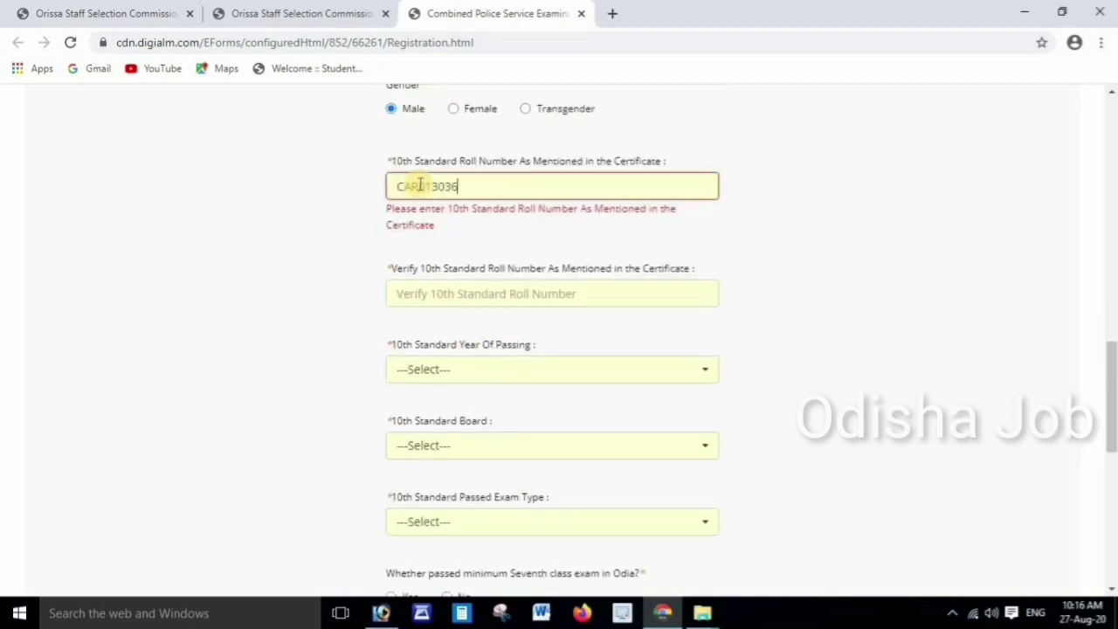
pyautogui.click(424, 294)
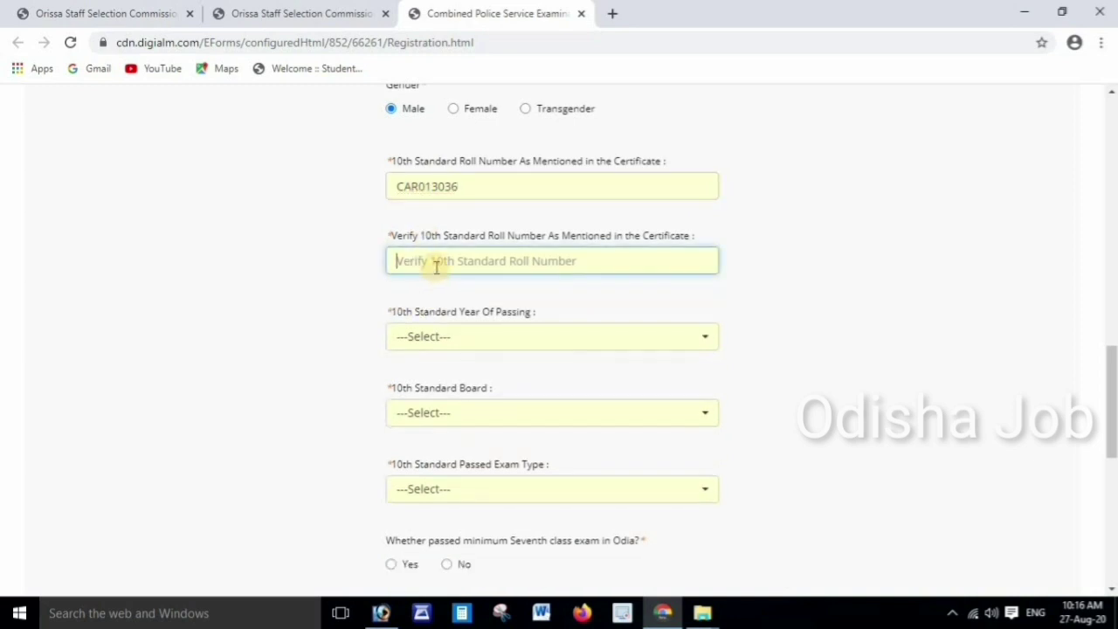
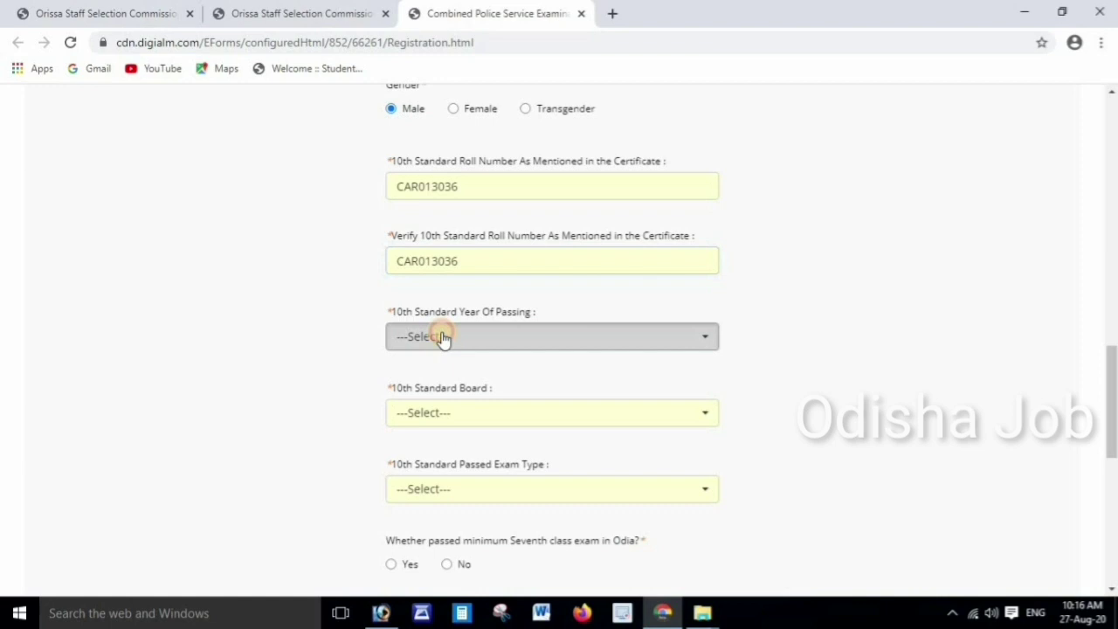
# Set 10th passing year 2012, board BSE,Odisha, and exam type Annual
pyautogui.click(442, 337)
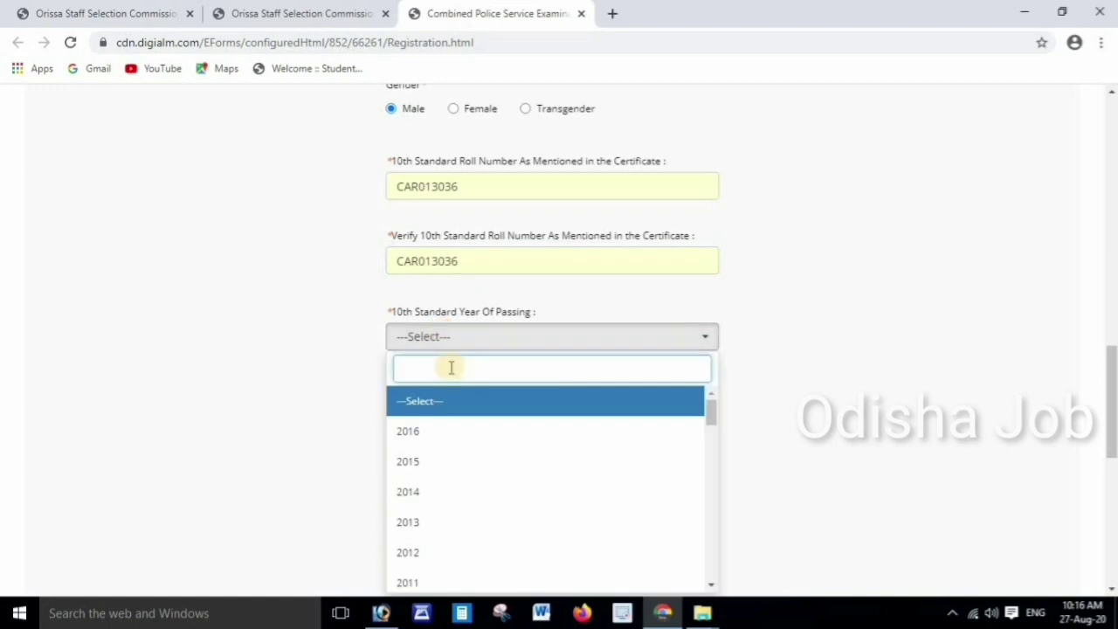
pyautogui.scroll(-1, 437, 419)
pyautogui.click(414, 470)
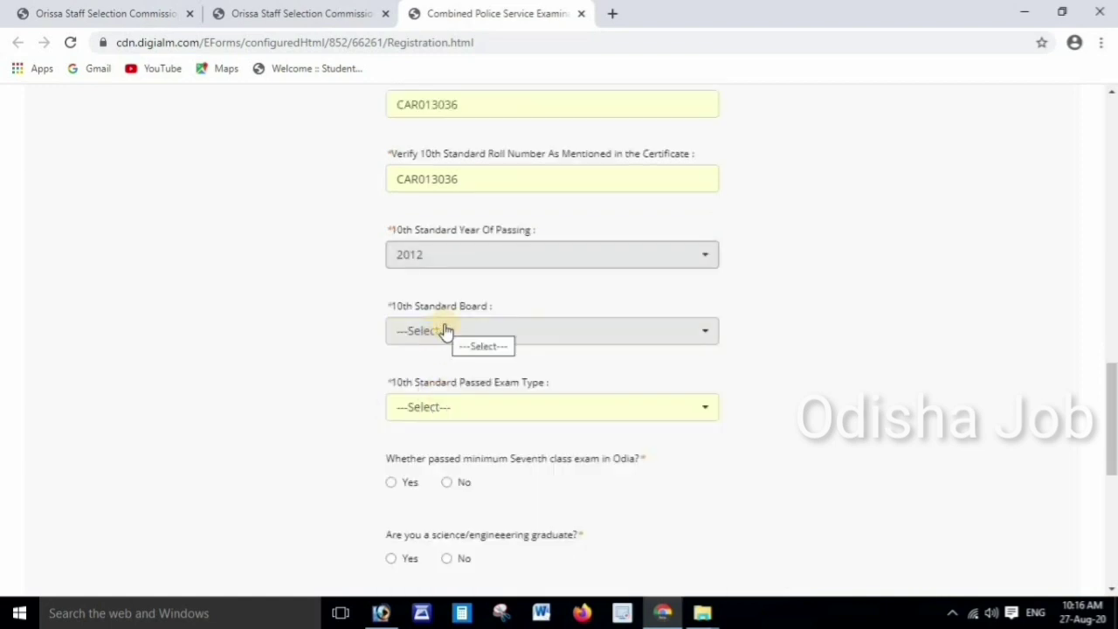
pyautogui.click(445, 331)
pyautogui.click(423, 425)
pyautogui.click(450, 407)
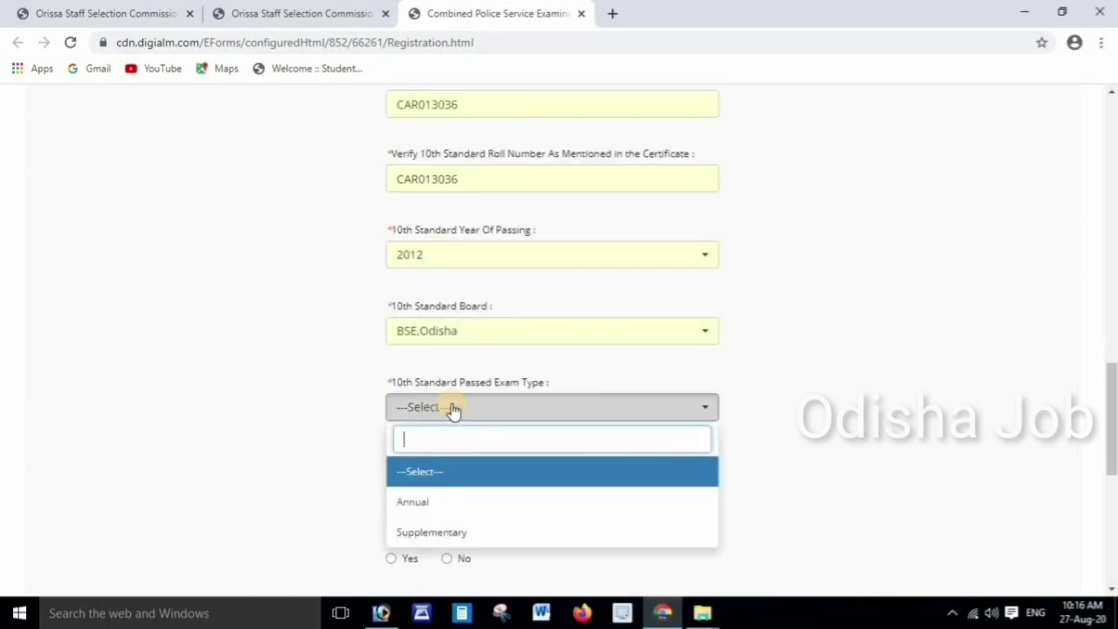
pyautogui.click(415, 505)
pyautogui.scroll(-2, 436, 411)
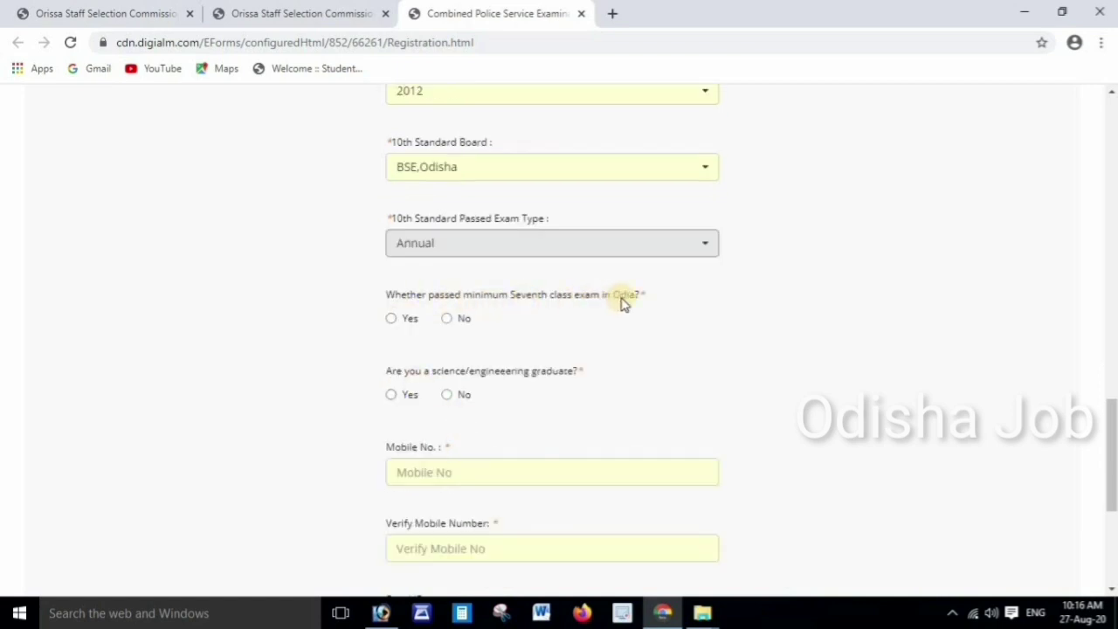
# Answer Yes to seventh-class Odia and No to science/engineering graduate
pyautogui.click(391, 319)
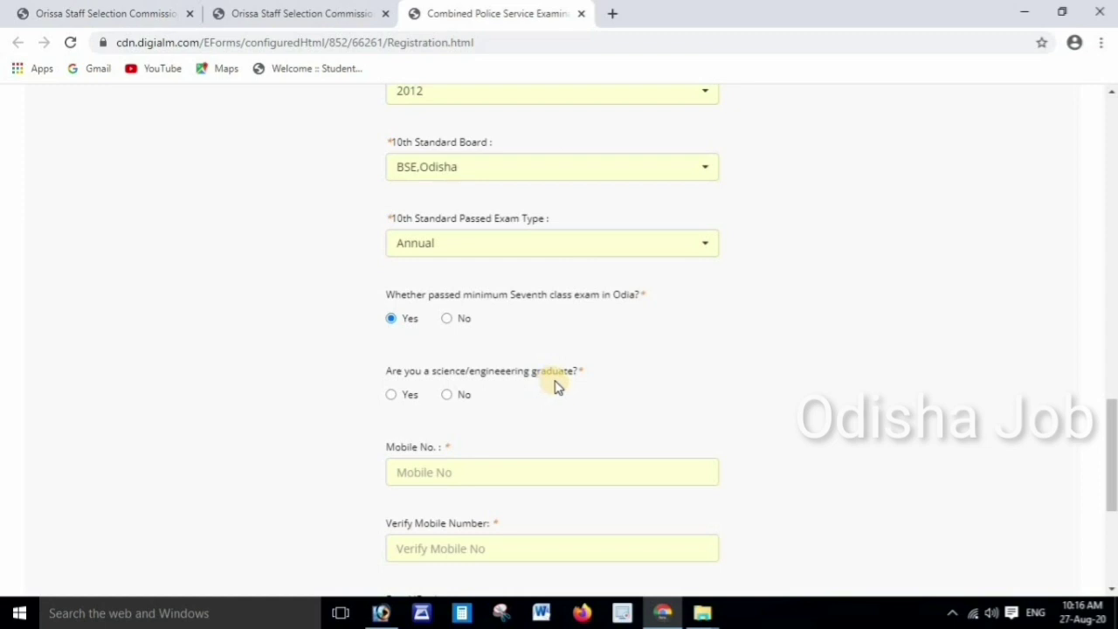
pyautogui.click(447, 395)
pyautogui.scroll(-3, 524, 402)
# Enter and verify the mobile number and the e-mail address
pyautogui.click(432, 228)
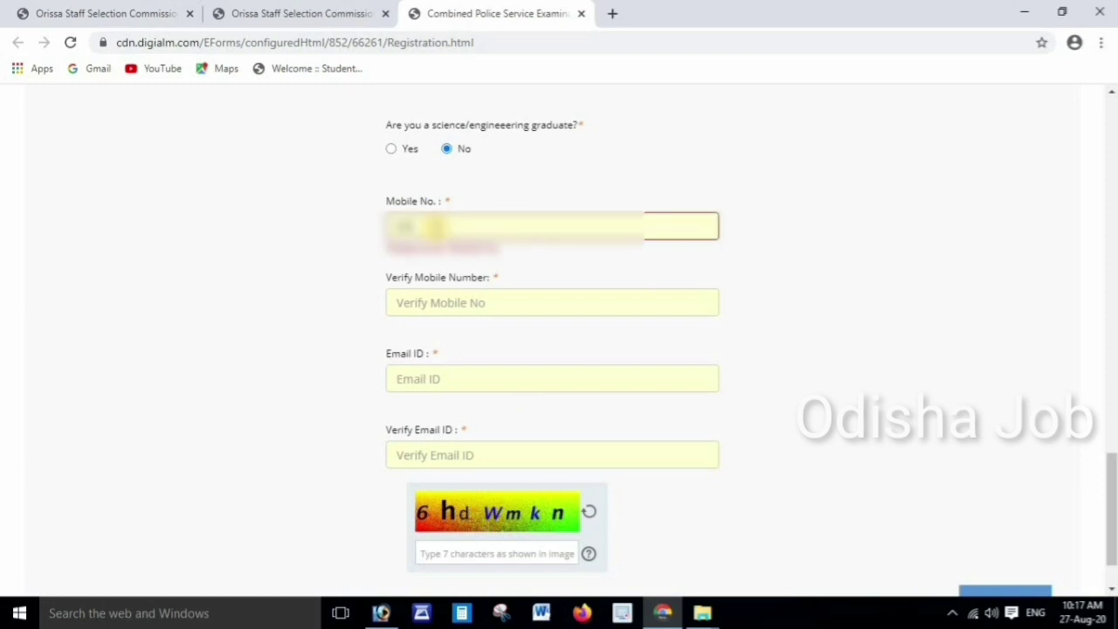
pyautogui.click(552, 302)
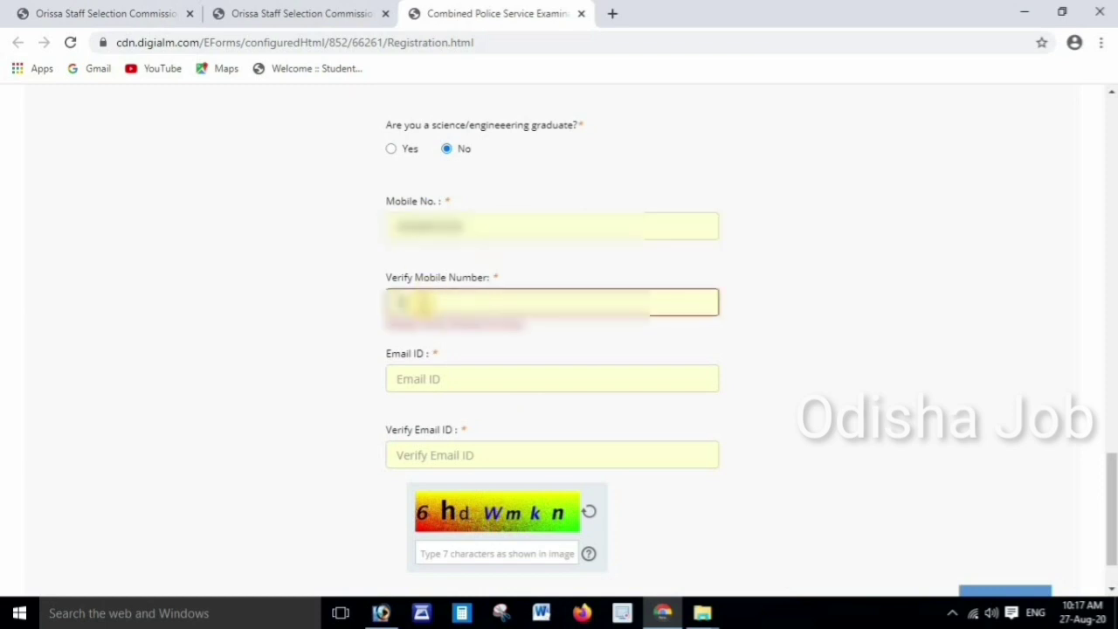
pyautogui.click(429, 379)
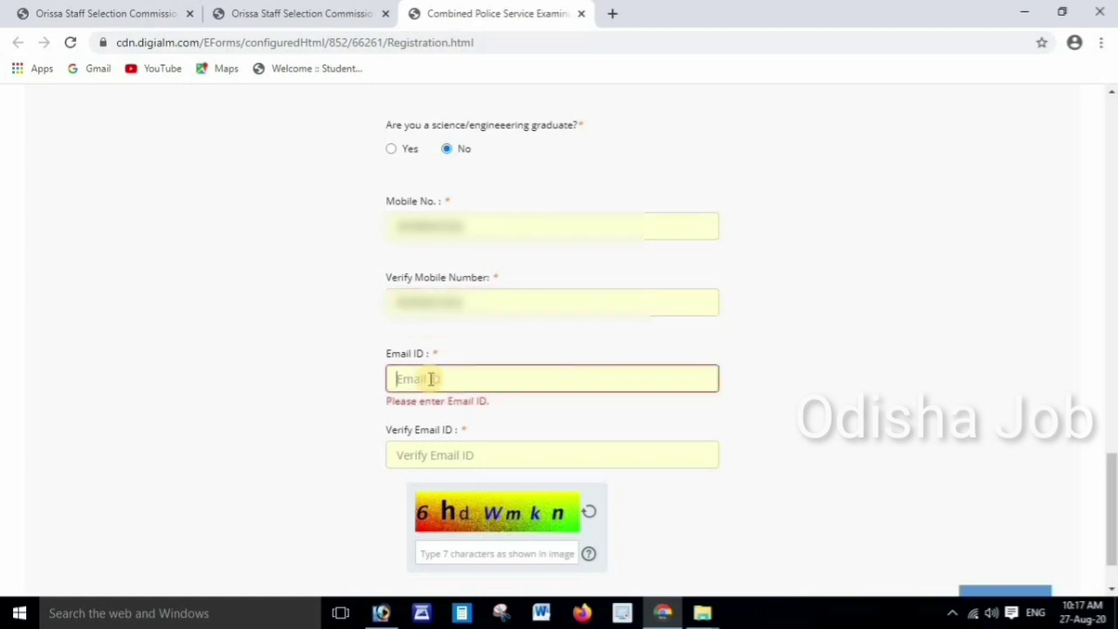
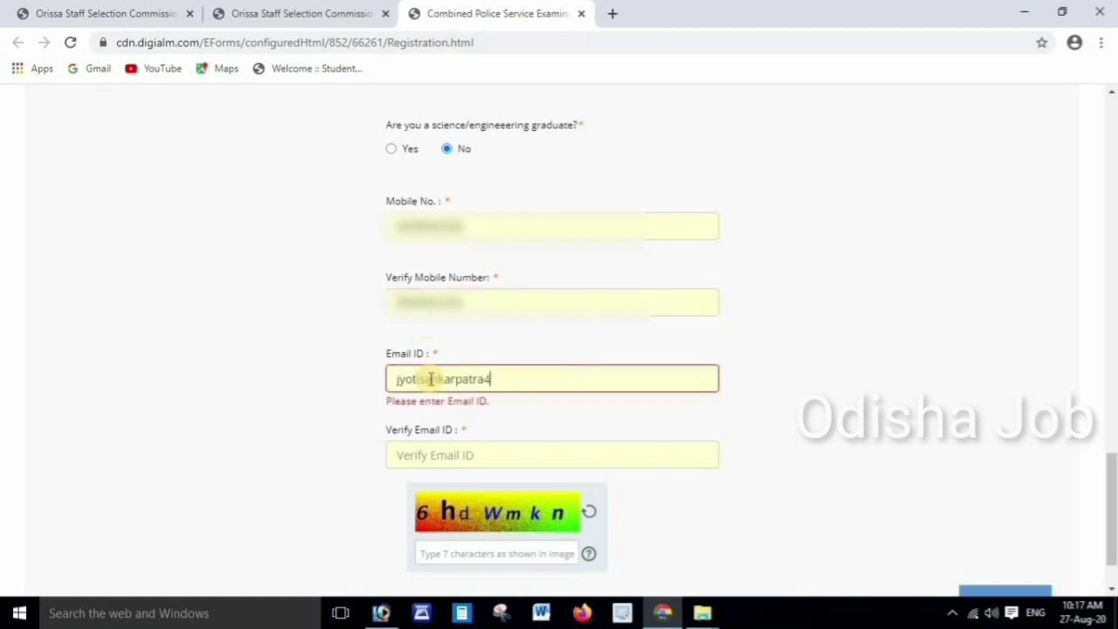
pyautogui.click(426, 454)
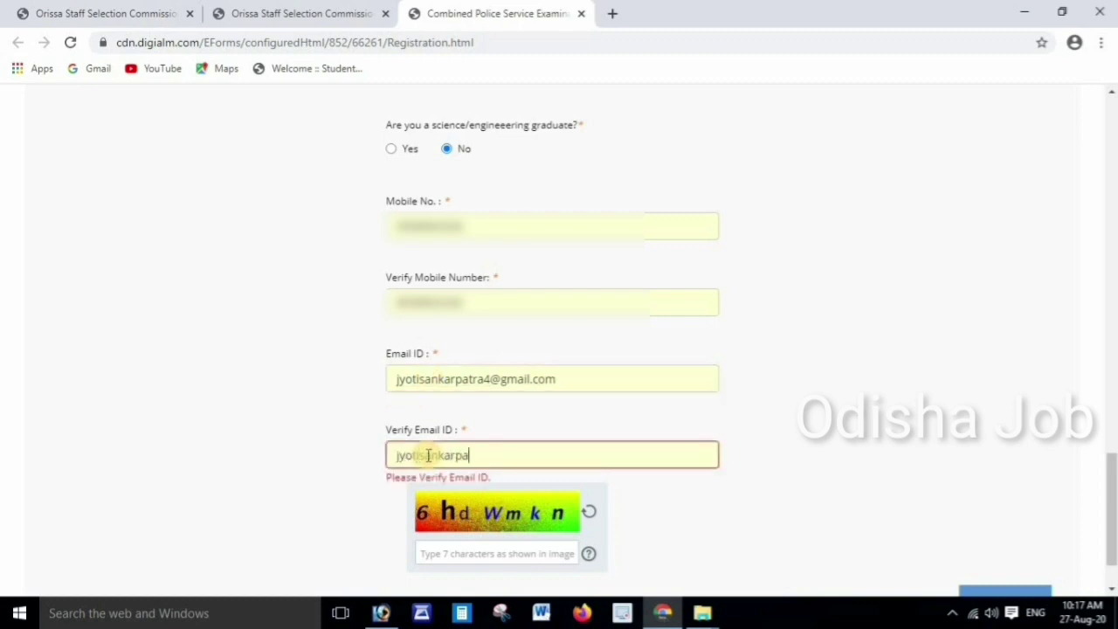
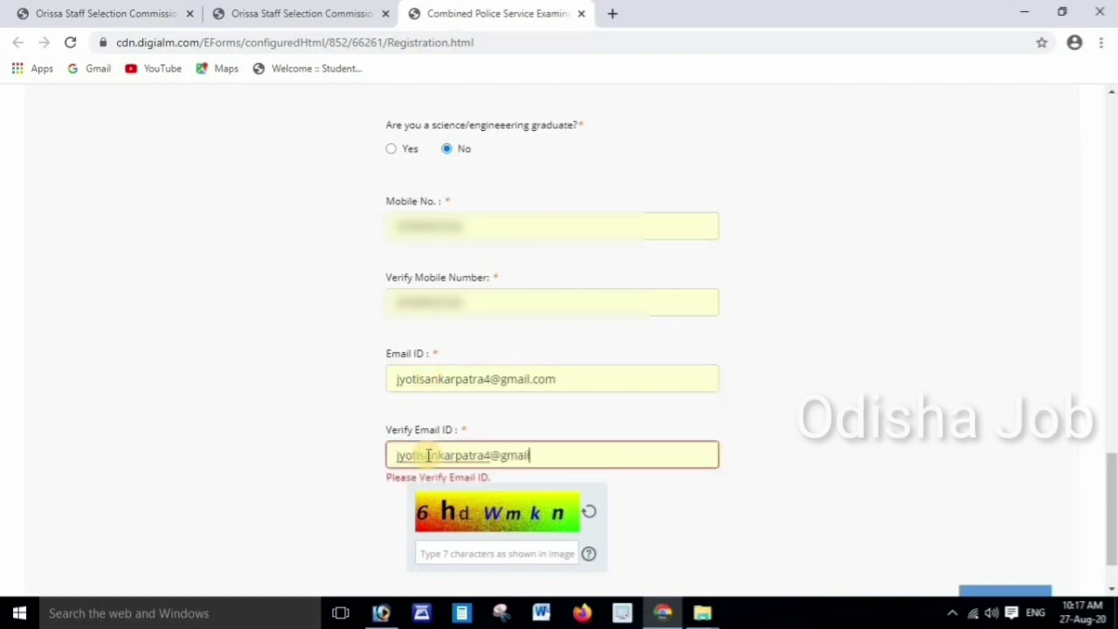
# Enter the captcha characters and submit the registration
pyautogui.click(445, 553)
pyautogui.write('6')
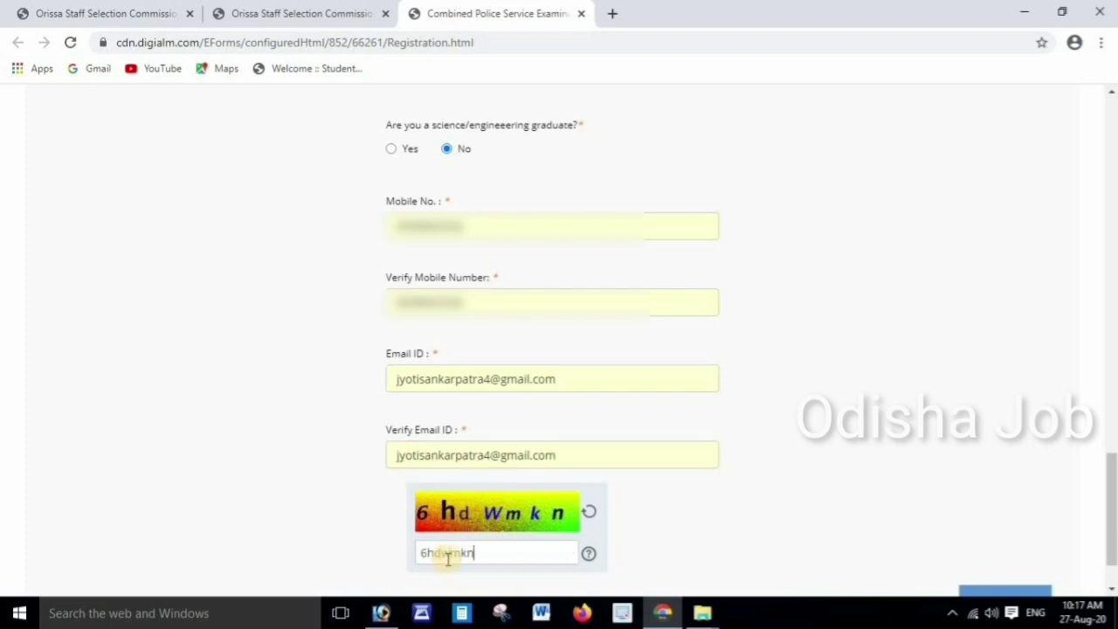
pyautogui.write('hdwmkn')
pyautogui.scroll(-1, 771, 499)
pyautogui.click(1004, 529)
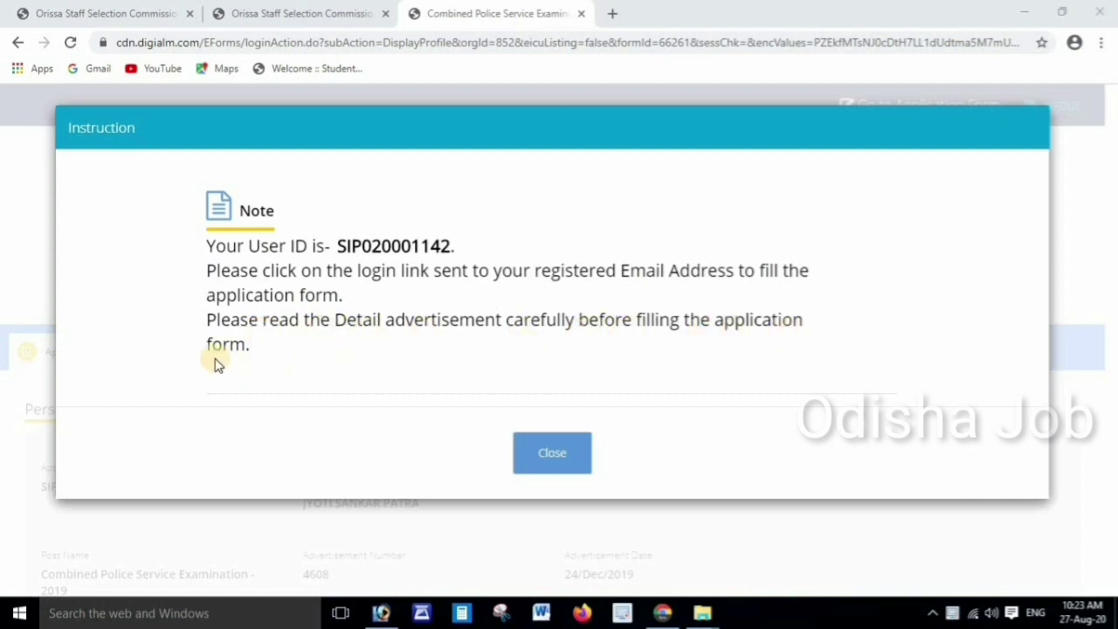
# Close the User ID note and scroll through the saved Applicant Details page
pyautogui.click(549, 455)
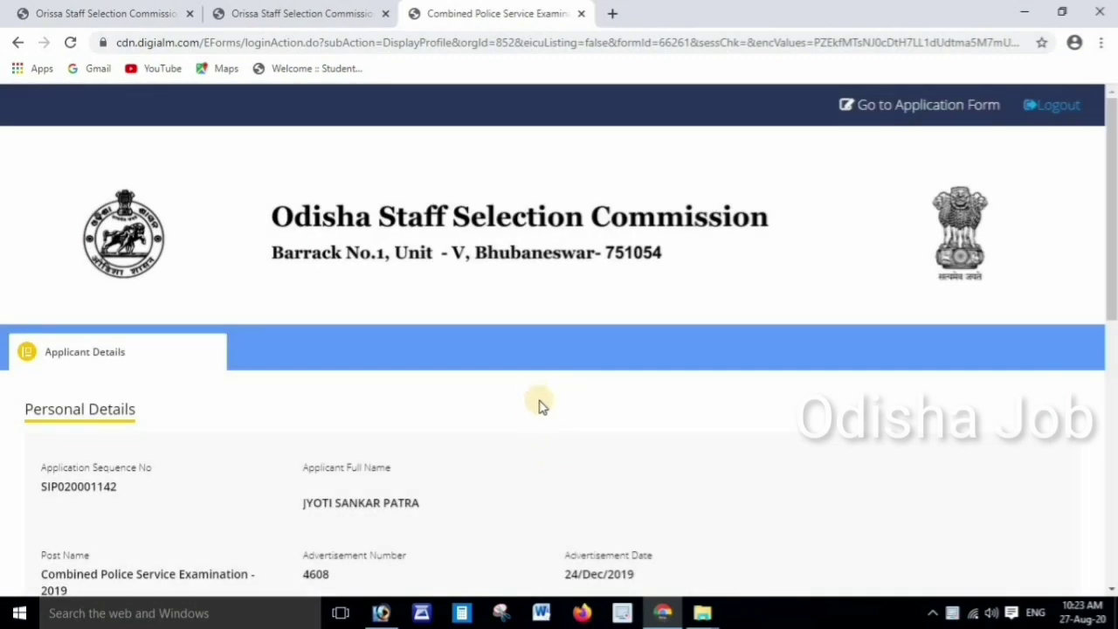
pyautogui.scroll(-1, 531, 411)
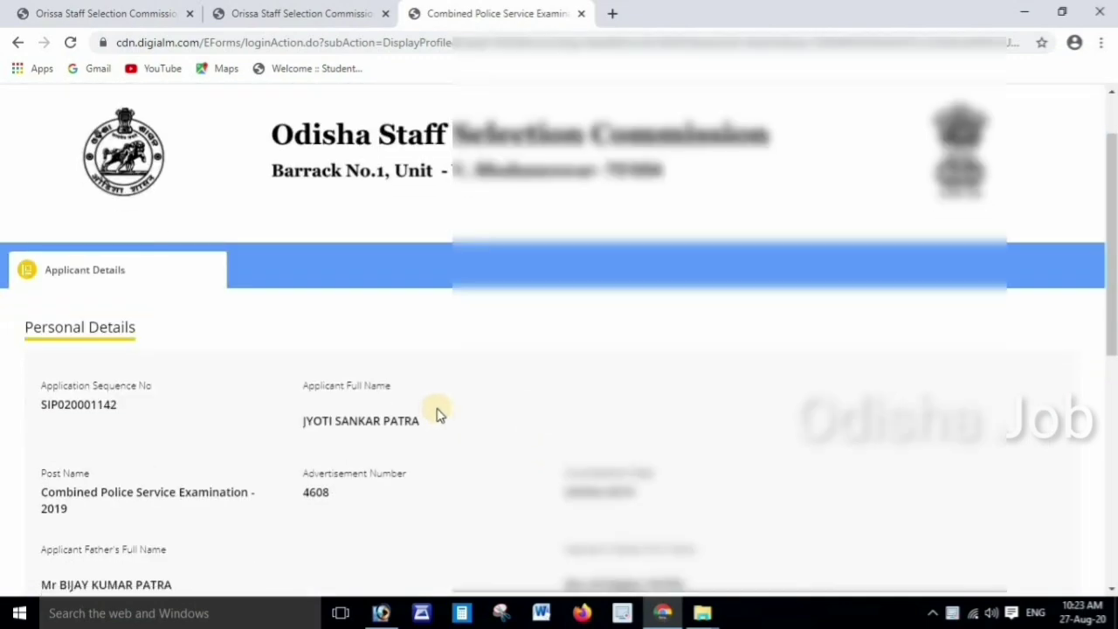
pyautogui.scroll(-2, 437, 412)
pyautogui.scroll(-2, 474, 412)
pyautogui.scroll(-2, 497, 416)
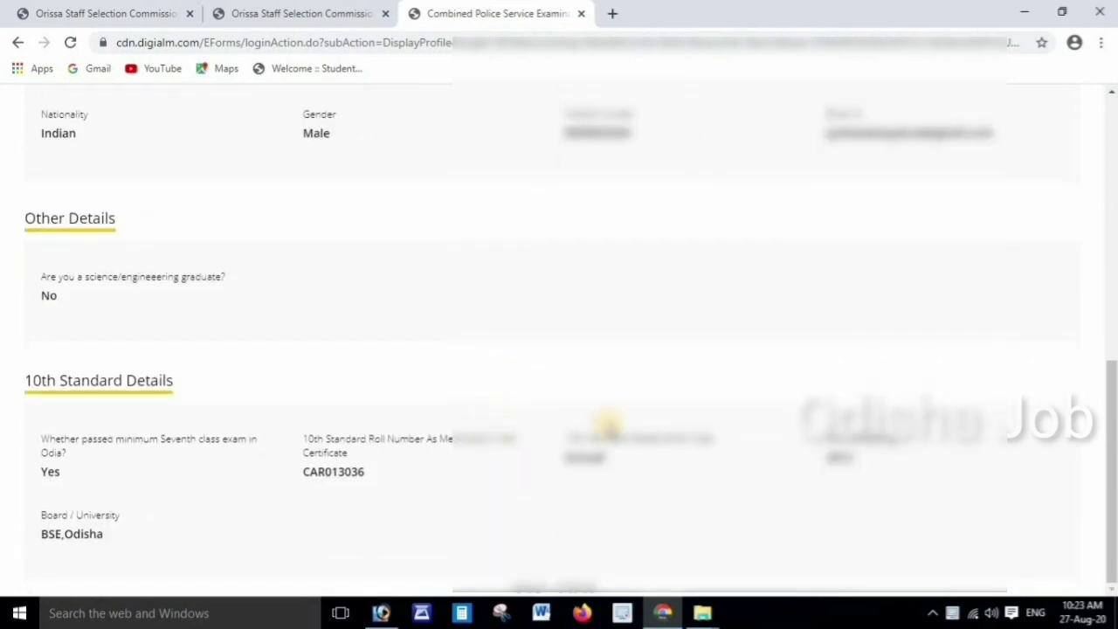
pyautogui.scroll(7, 608, 425)
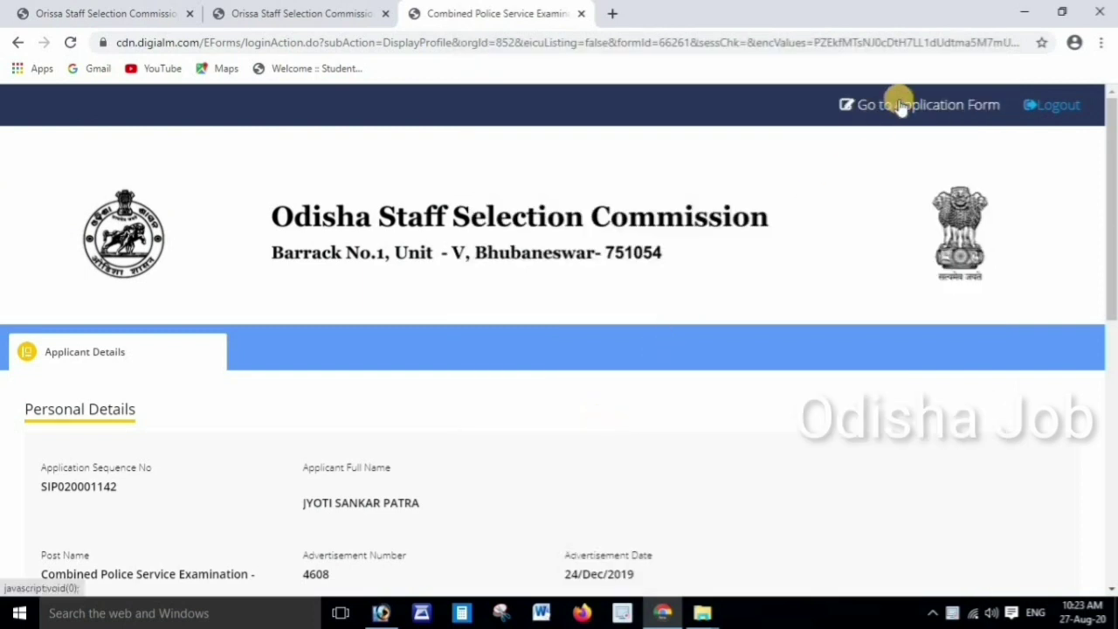
# Go to the Application Form and close the recommended-browser note
pyautogui.click(896, 105)
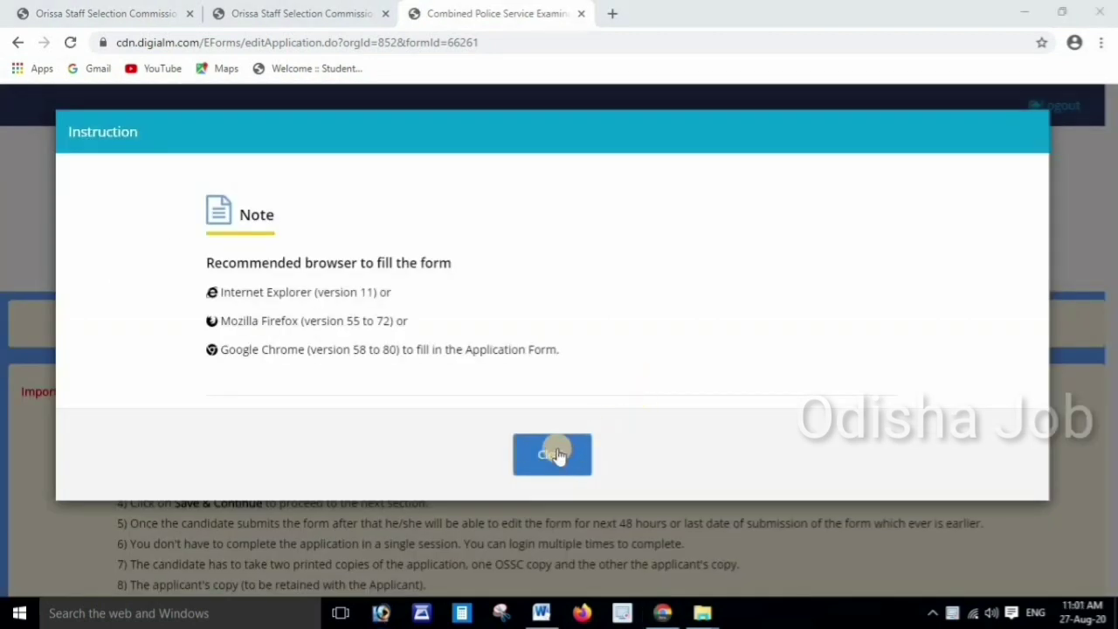
pyautogui.click(556, 455)
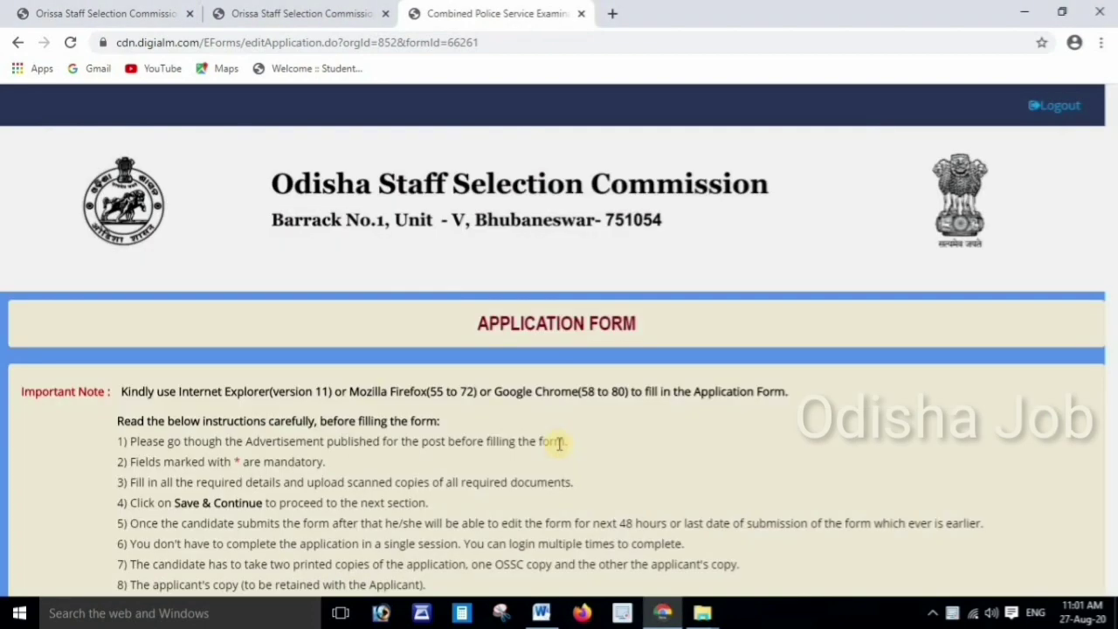
# Enter the current address with state Odisha, city, district and pincode
pyautogui.scroll(-4, 570, 428)
pyautogui.scroll(-6, 332, 379)
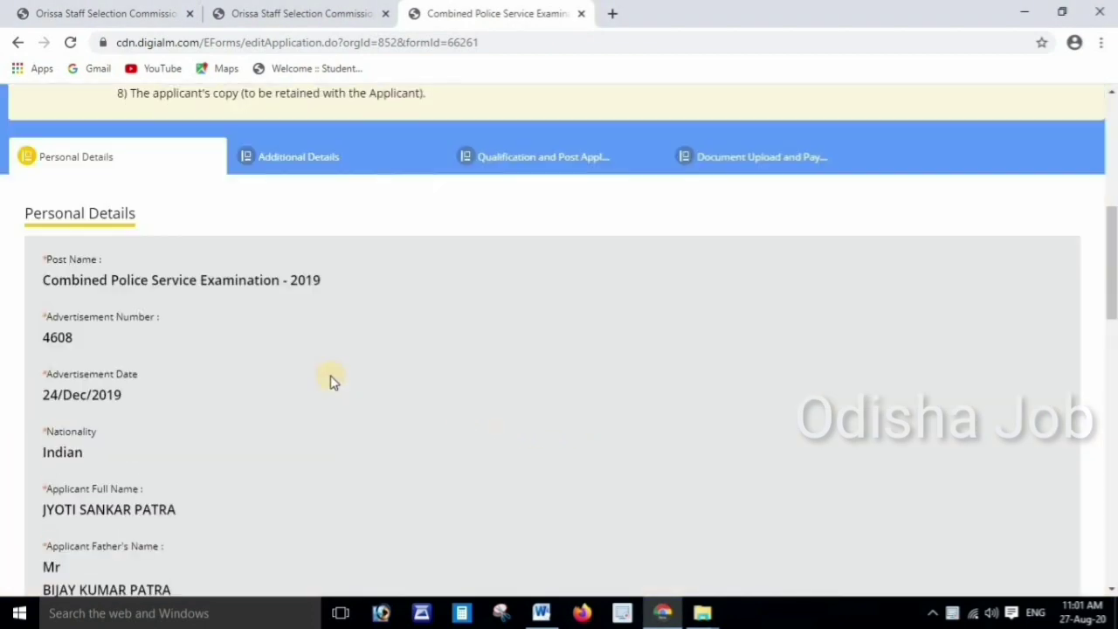
pyautogui.scroll(-3, 405, 378)
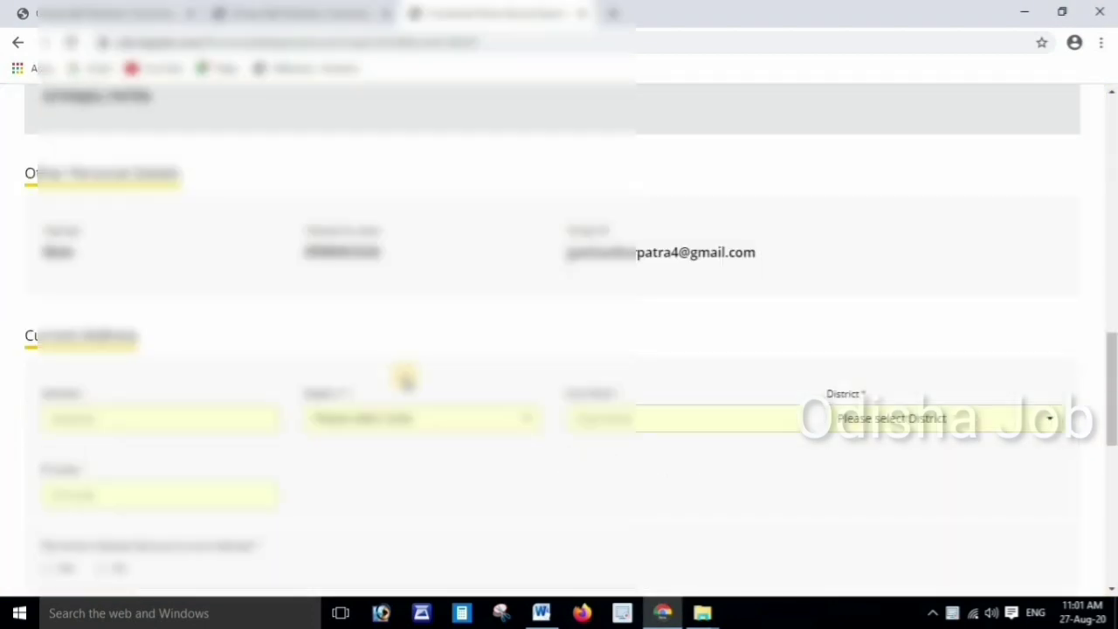
pyautogui.scroll(-3, 404, 378)
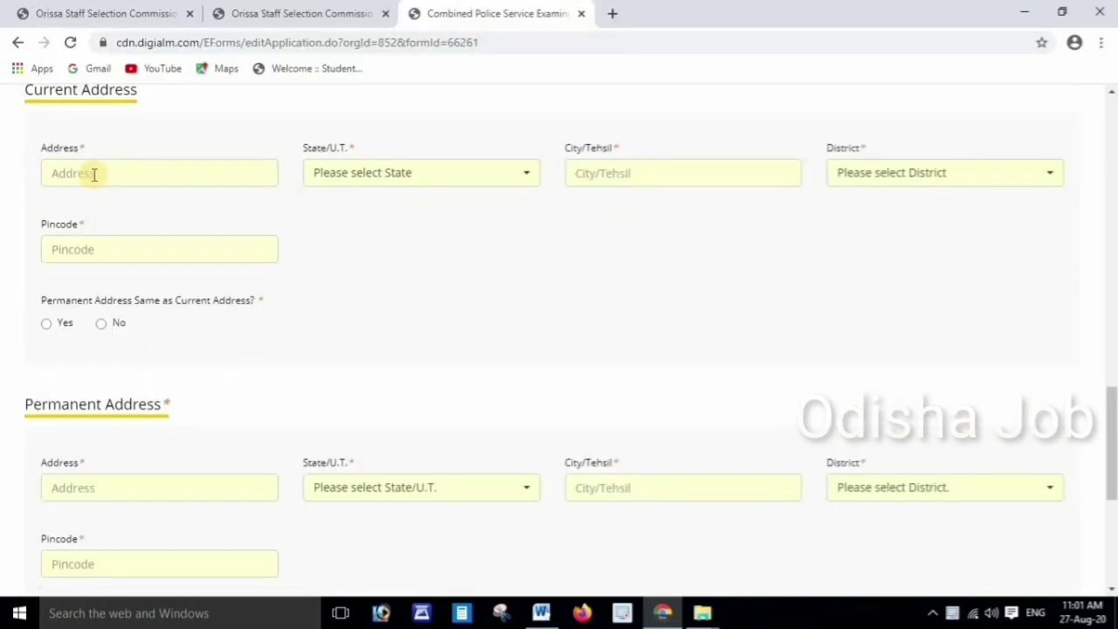
pyautogui.click(94, 174)
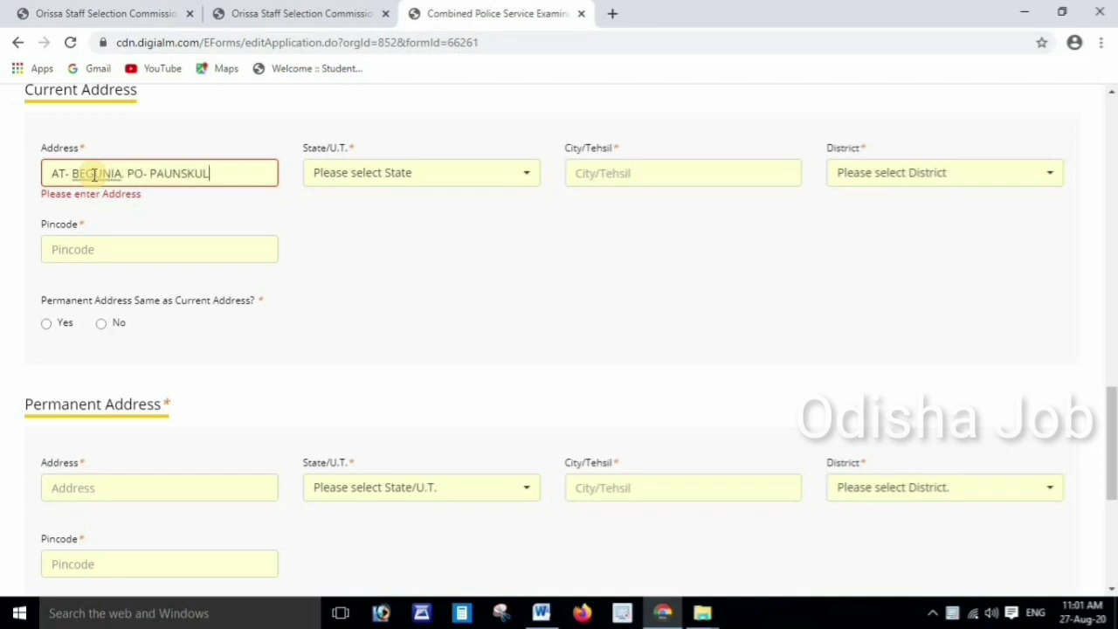
pyautogui.click(362, 178)
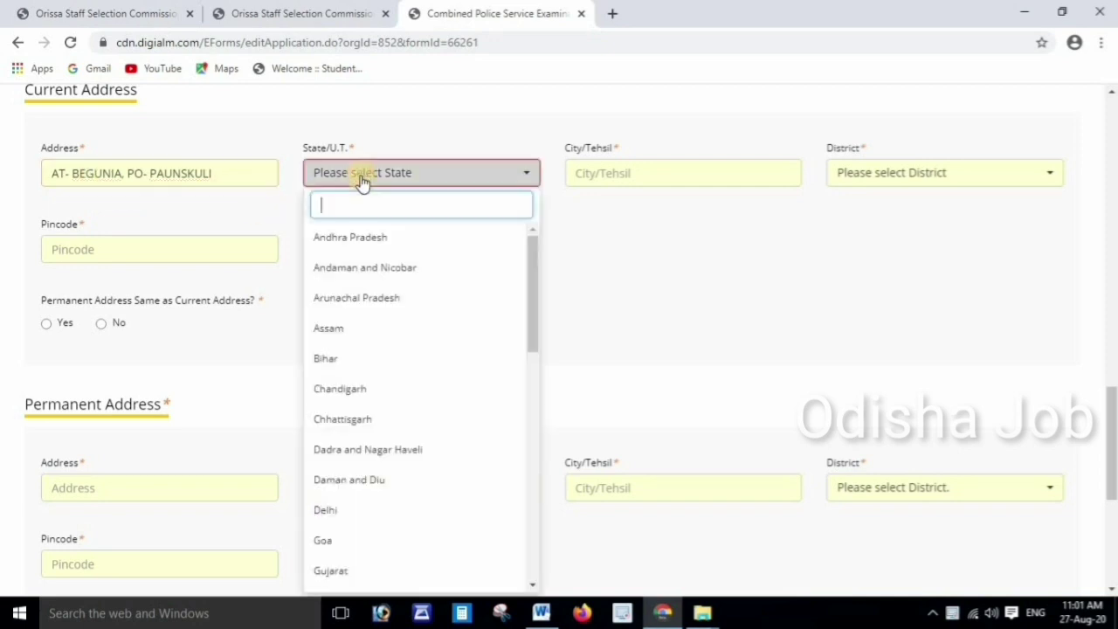
pyautogui.write('o')
pyautogui.click(329, 327)
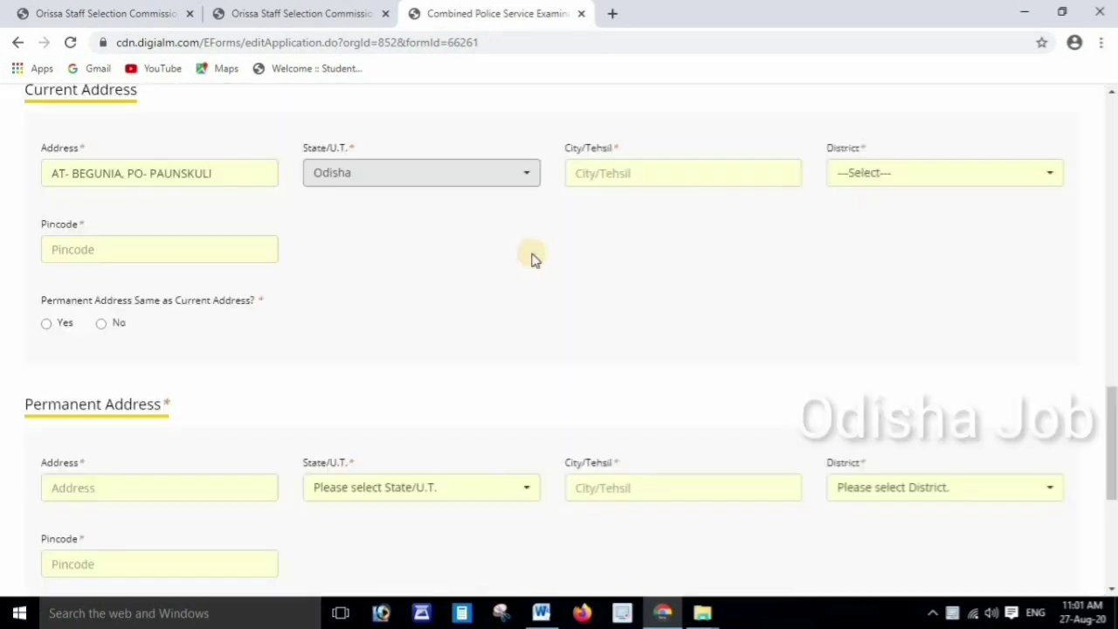
pyautogui.click(629, 178)
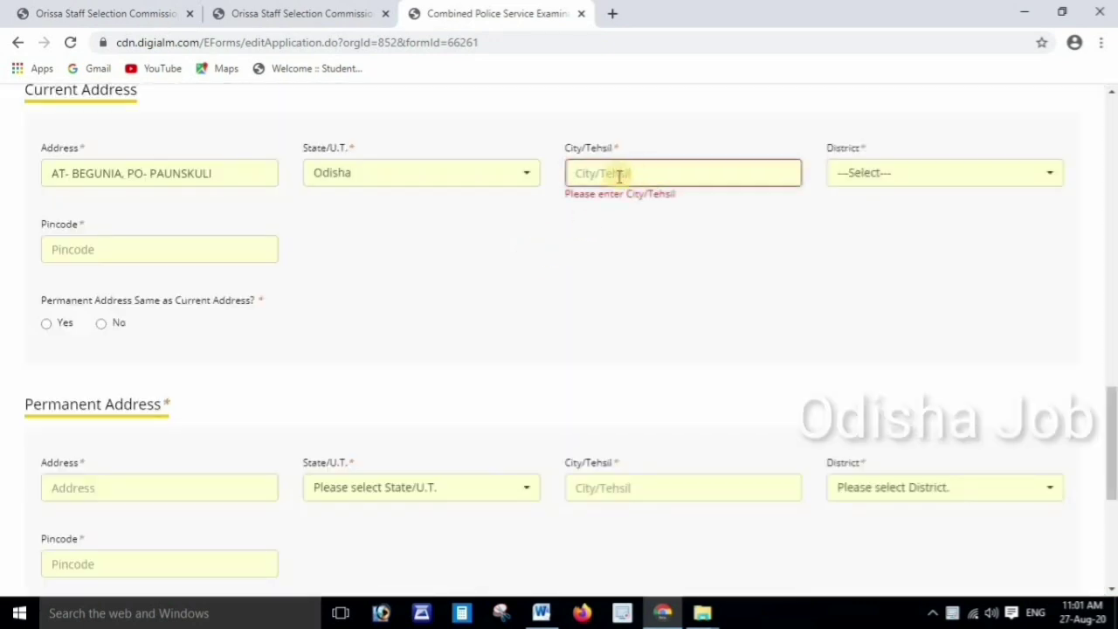
pyautogui.write('BASTA')
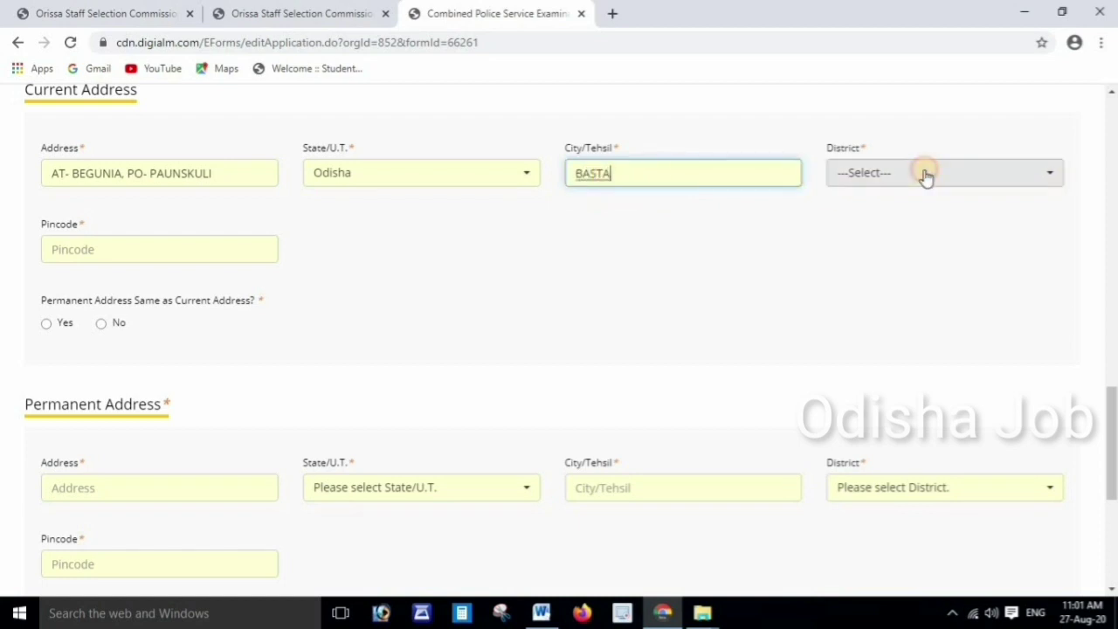
pyautogui.click(924, 173)
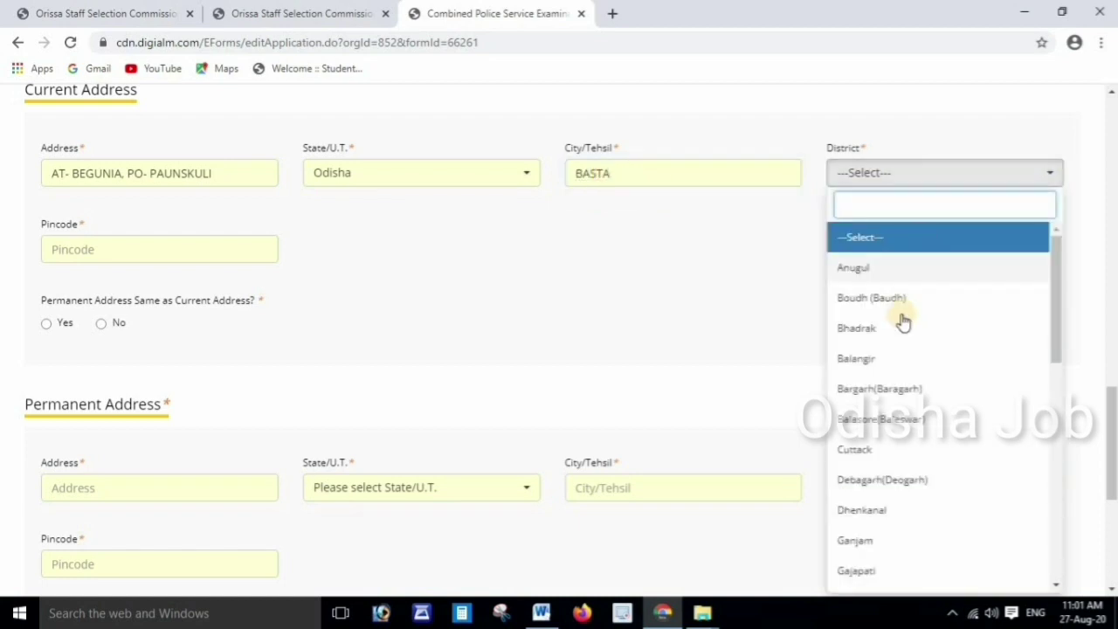
pyautogui.click(885, 420)
pyautogui.click(110, 249)
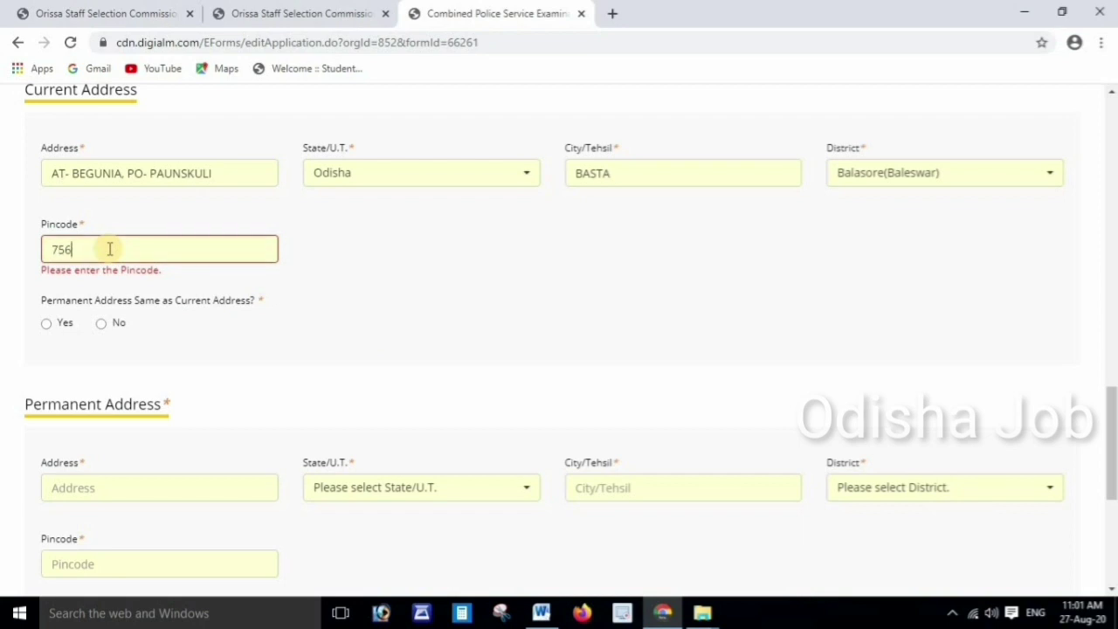
pyautogui.write('756081')
# Make permanent address the same, choose Balasore exam city, and save personal details
pyautogui.click(49, 324)
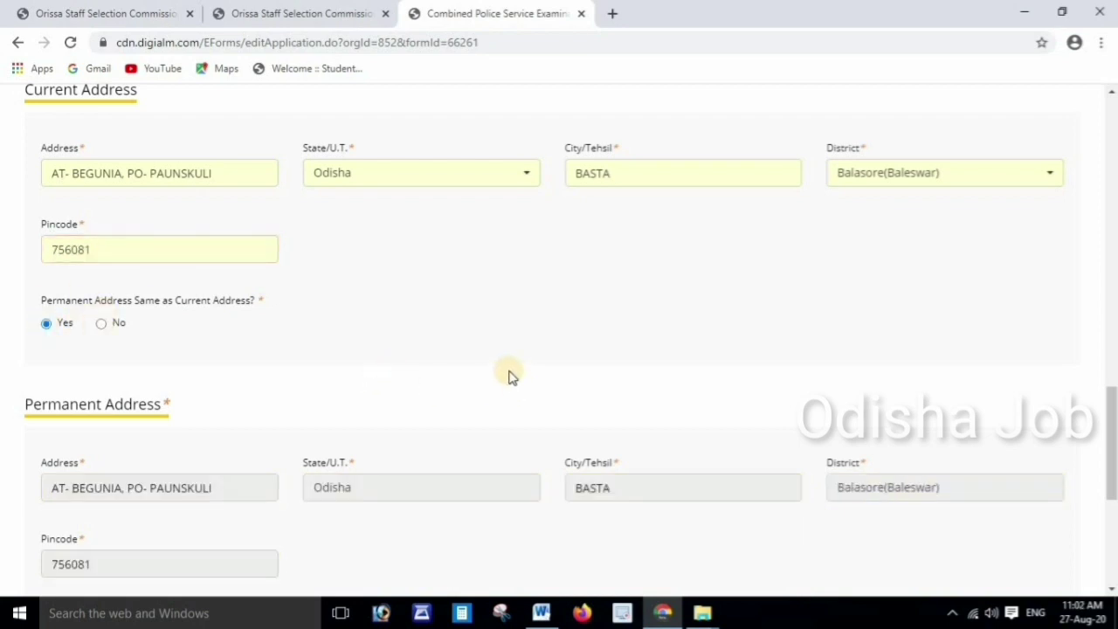
pyautogui.scroll(-4, 511, 373)
pyautogui.click(262, 354)
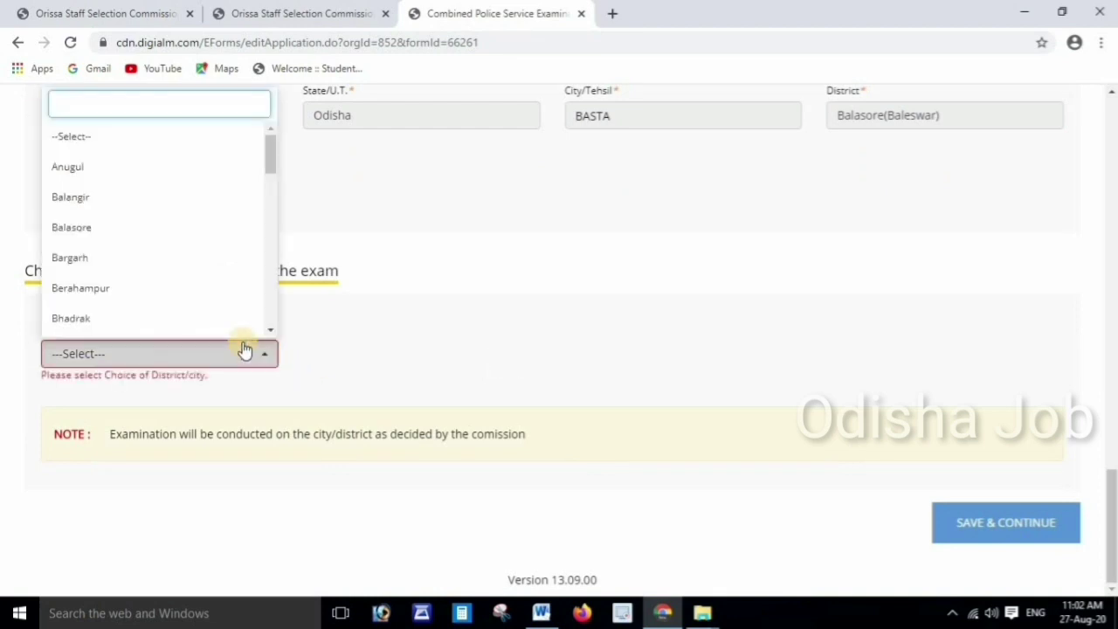
pyautogui.click(99, 228)
pyautogui.click(999, 521)
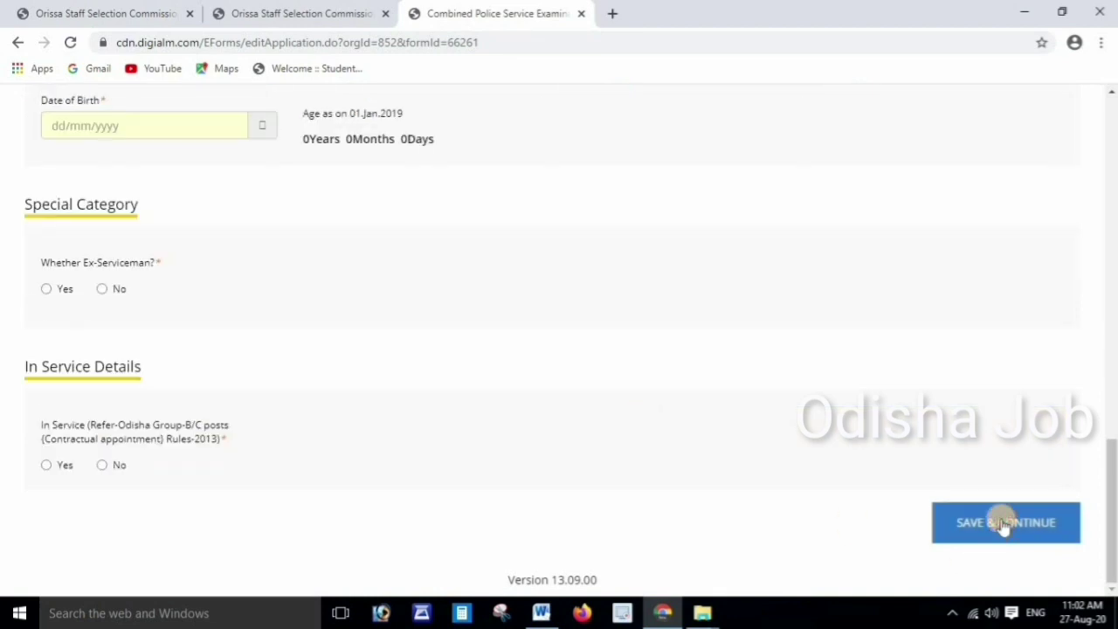
pyautogui.click(704, 133)
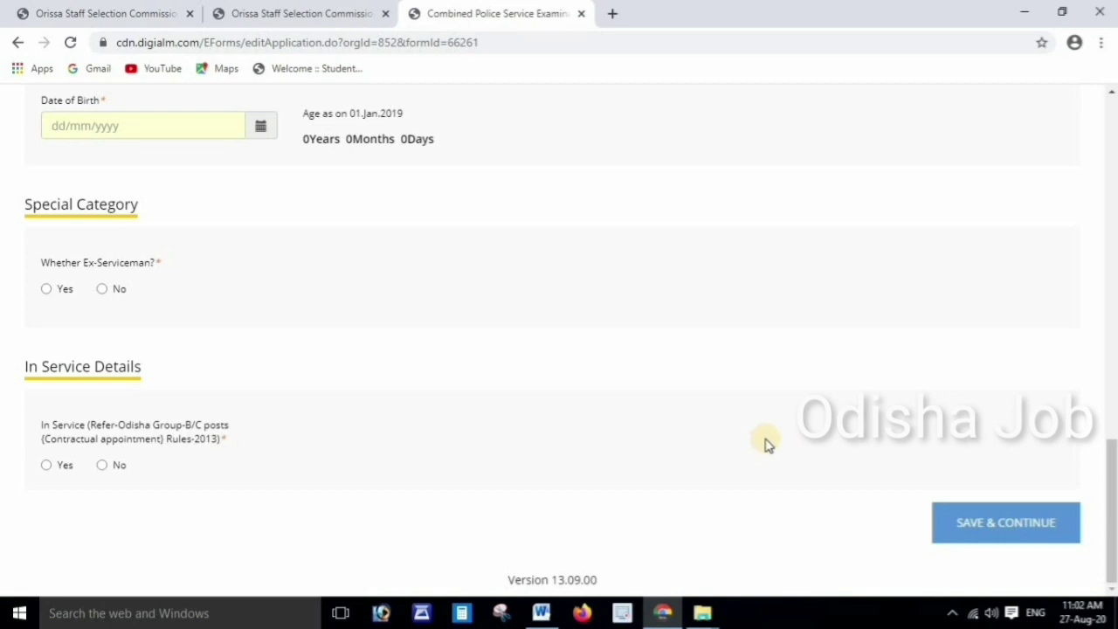
pyautogui.click(994, 523)
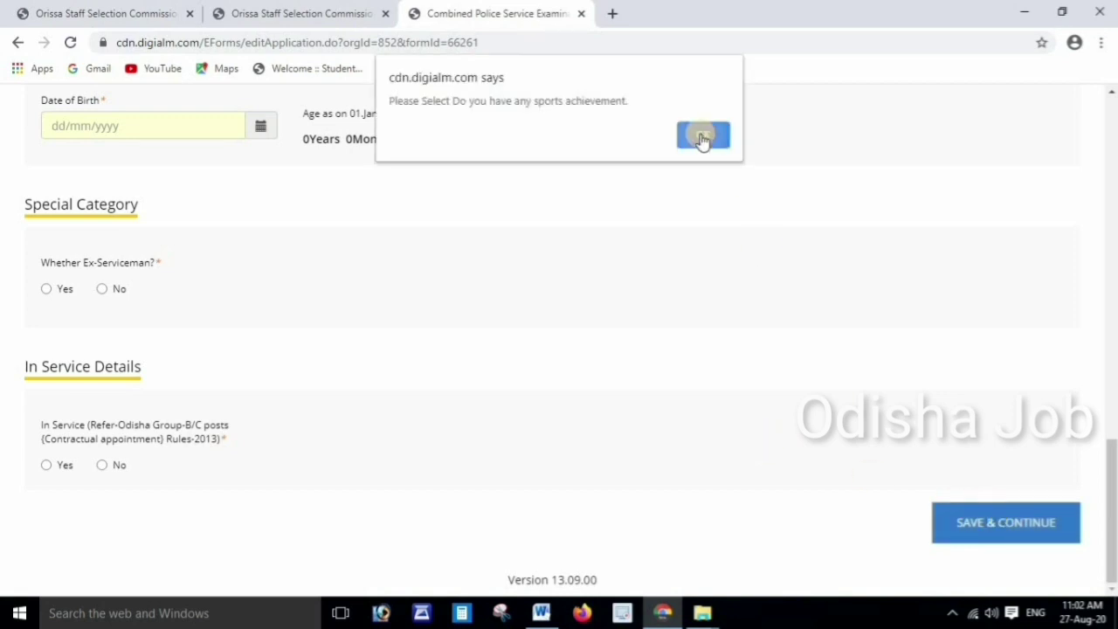
pyautogui.click(703, 136)
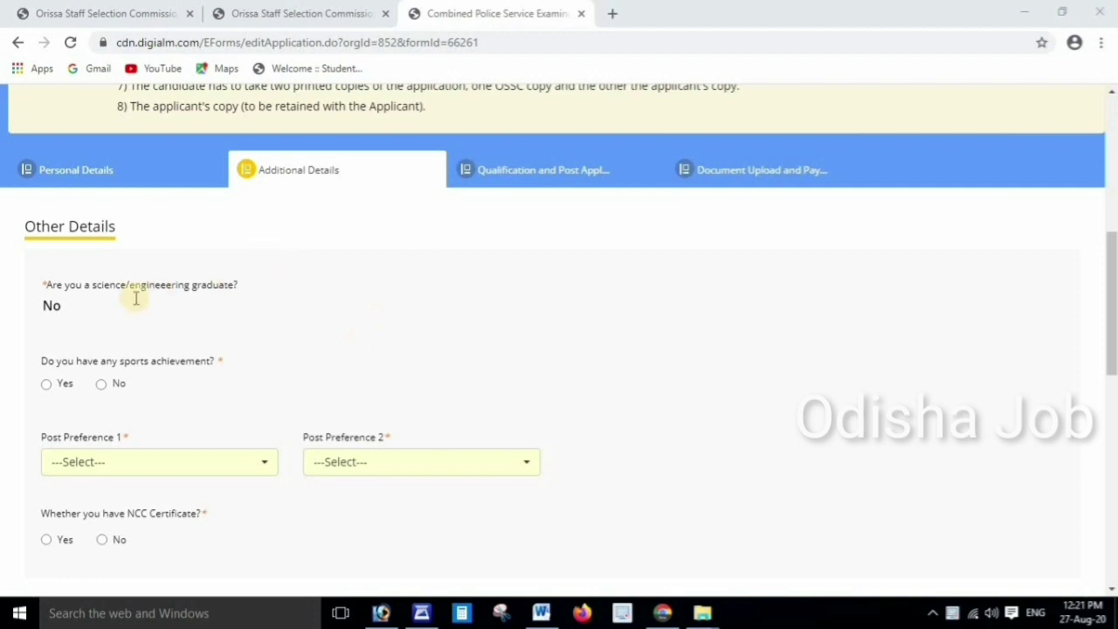
# Answer No to sports; prefer Assistant Jailor first, Sub Inspector of Police second
pyautogui.scroll(-1, 193, 318)
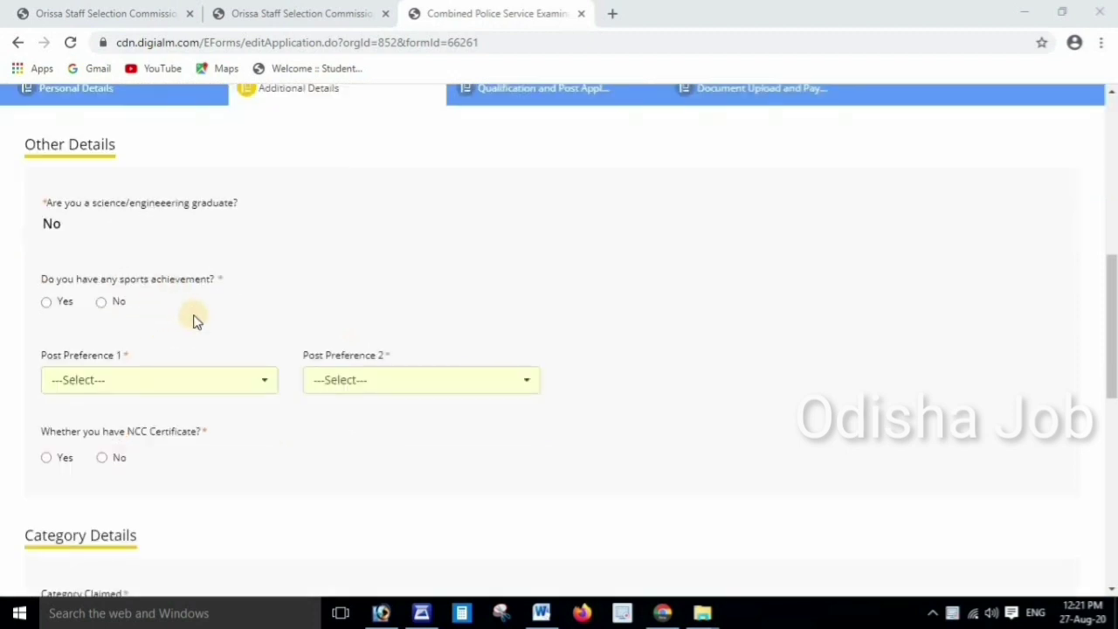
pyautogui.scroll(-1, 188, 313)
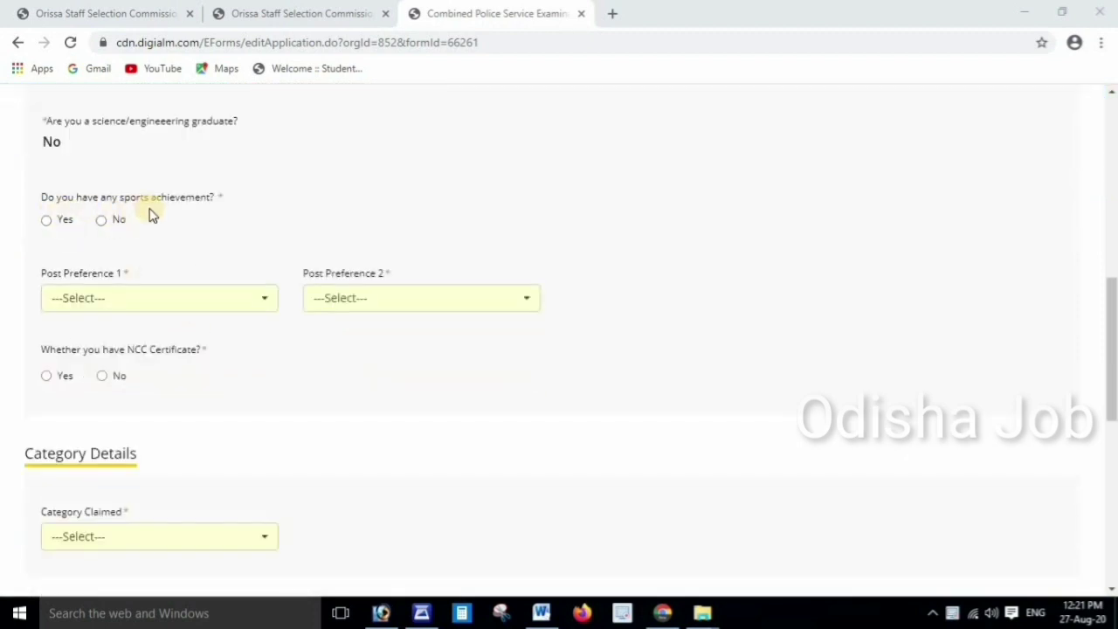
pyautogui.click(102, 220)
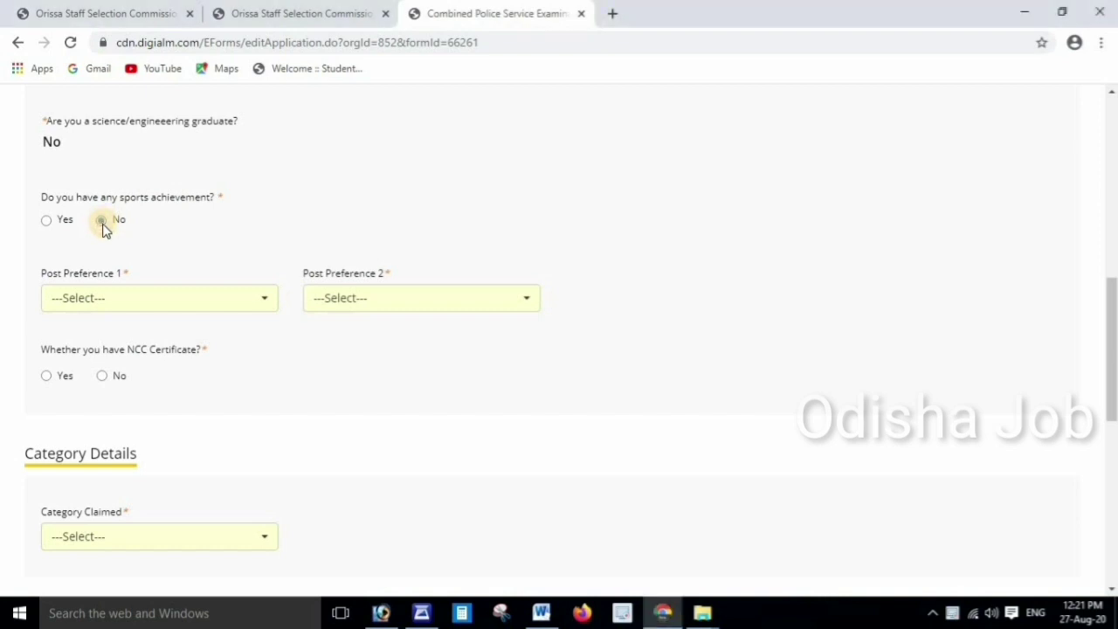
pyautogui.click(198, 303)
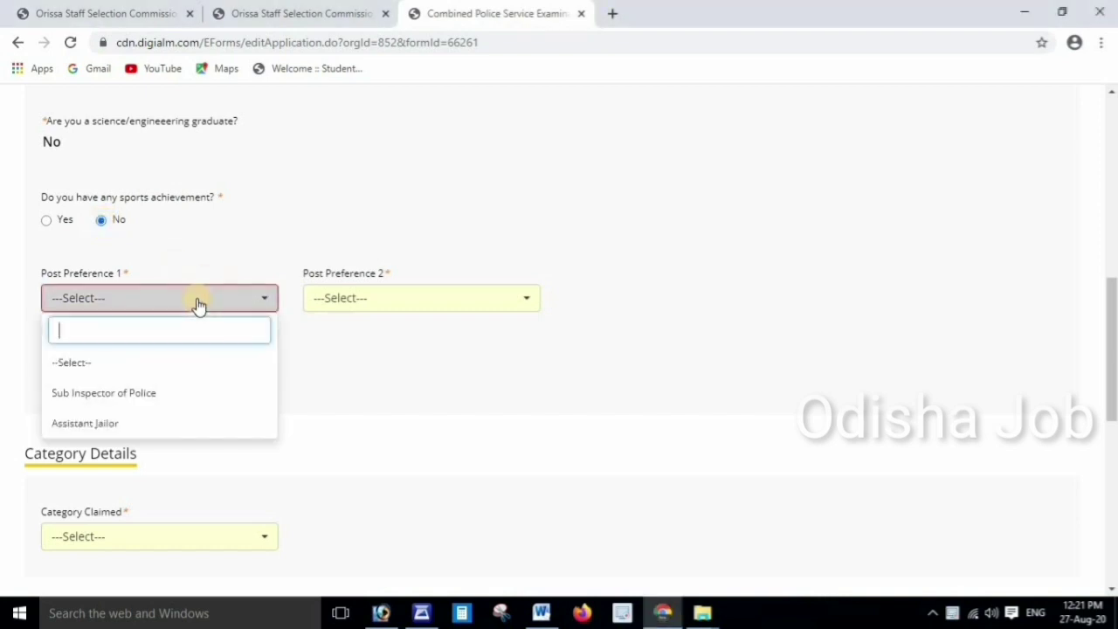
pyautogui.click(98, 424)
pyautogui.click(382, 301)
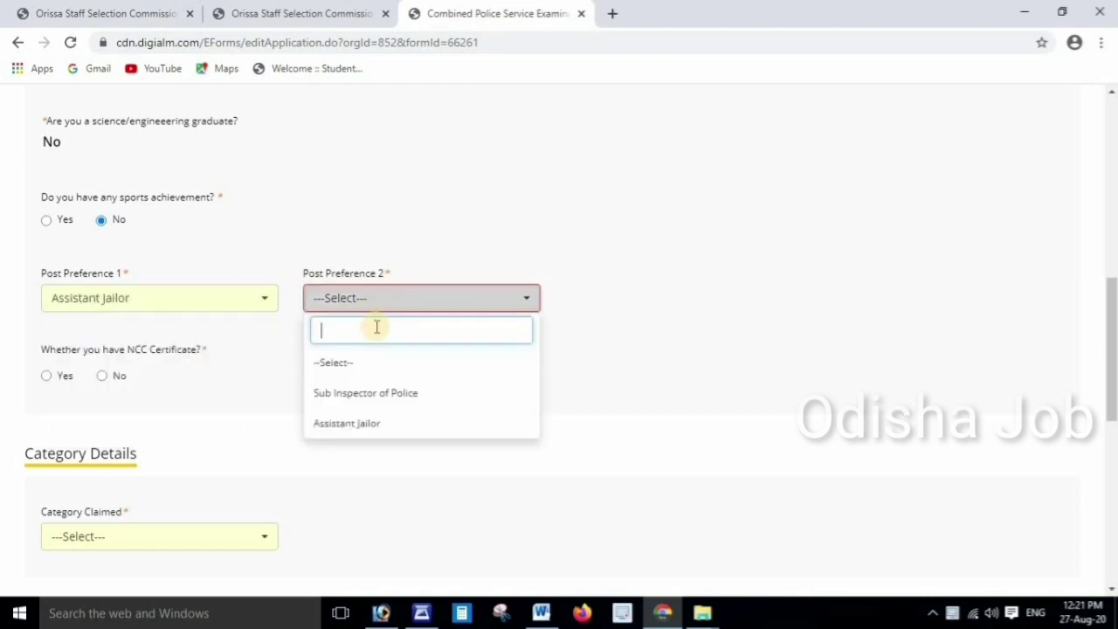
pyautogui.click(362, 400)
# Answer No to NCC Certificate and claim the Unreserved - UR category
pyautogui.scroll(-1, 354, 385)
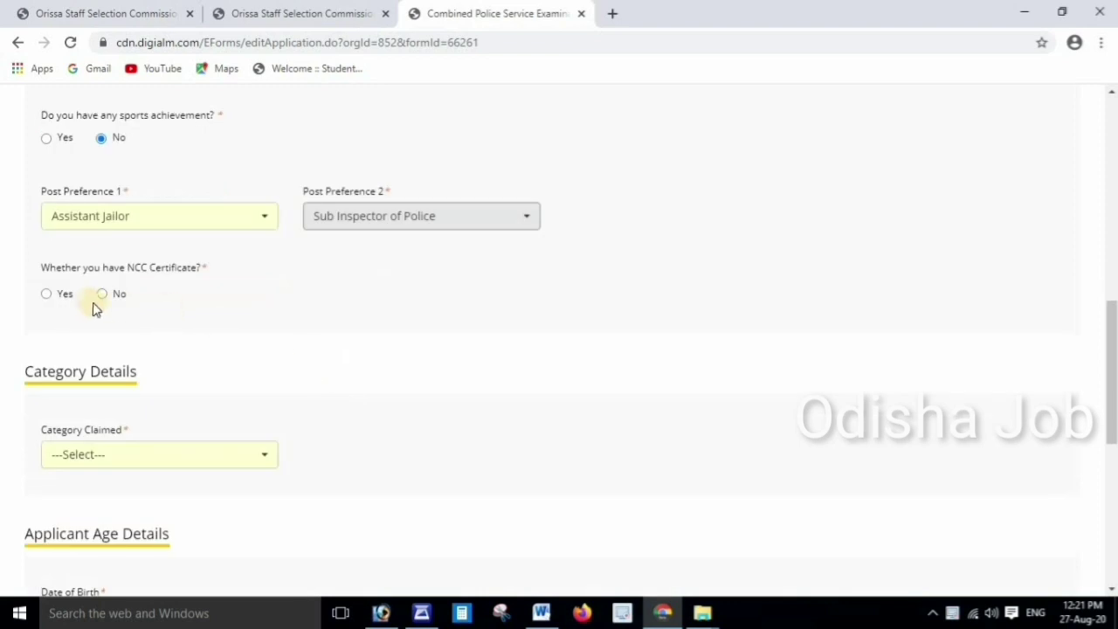
pyautogui.click(102, 296)
pyautogui.scroll(-3, 270, 301)
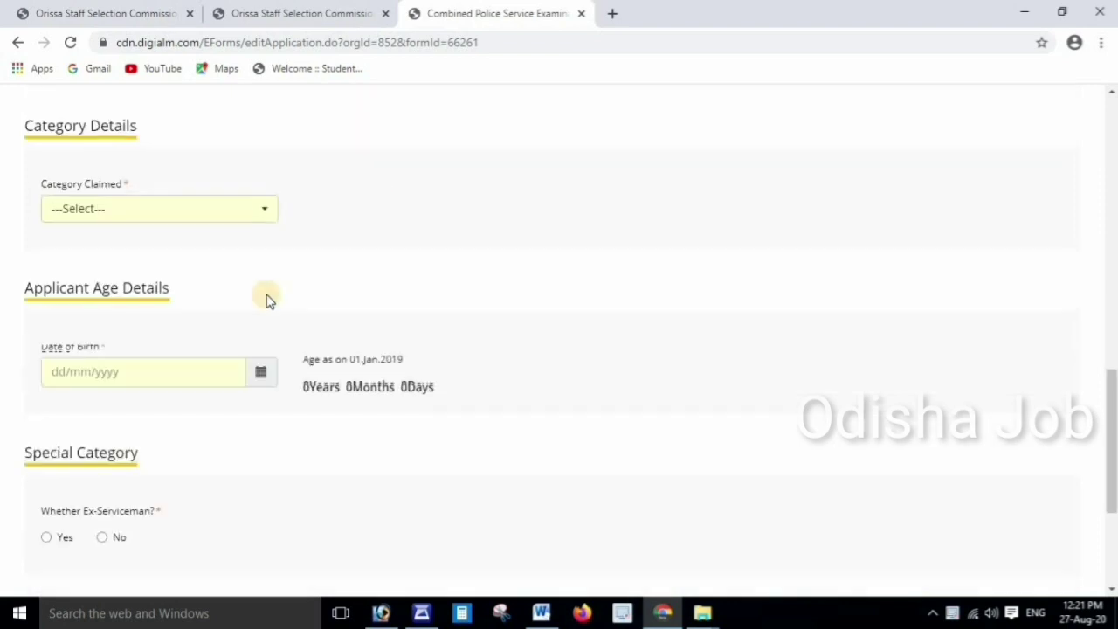
pyautogui.click(167, 209)
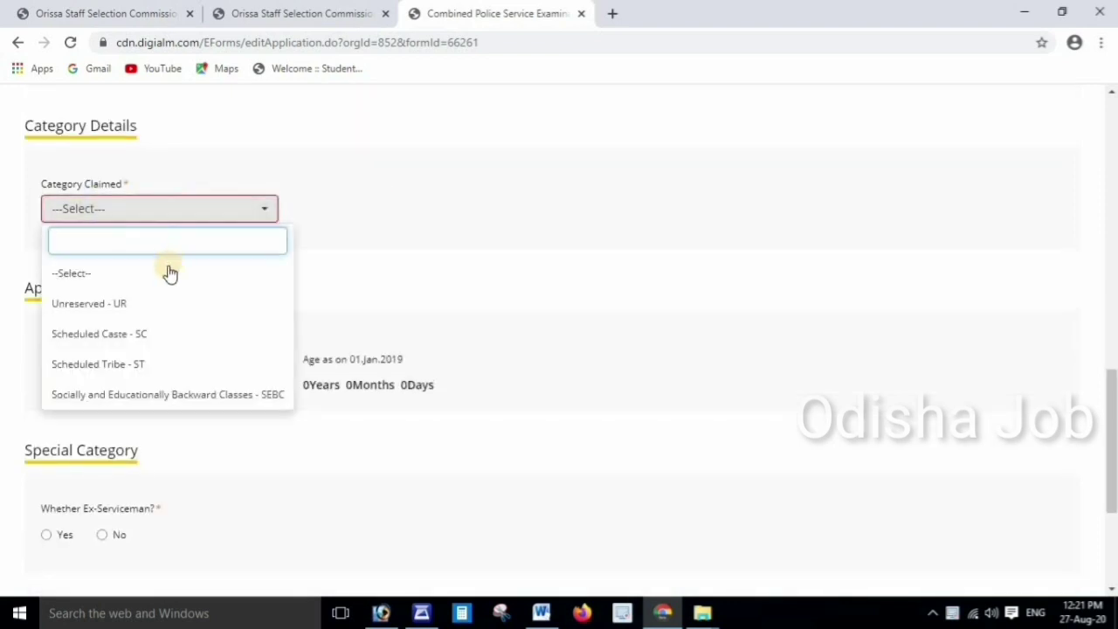
pyautogui.click(106, 305)
pyautogui.scroll(-2, 219, 267)
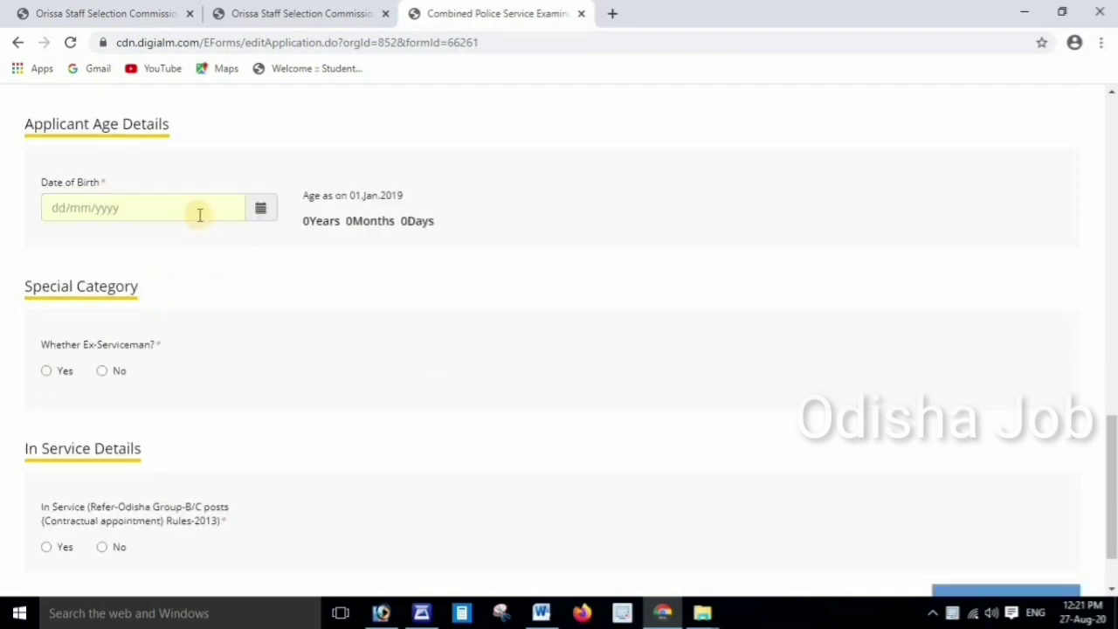
pyautogui.click(261, 213)
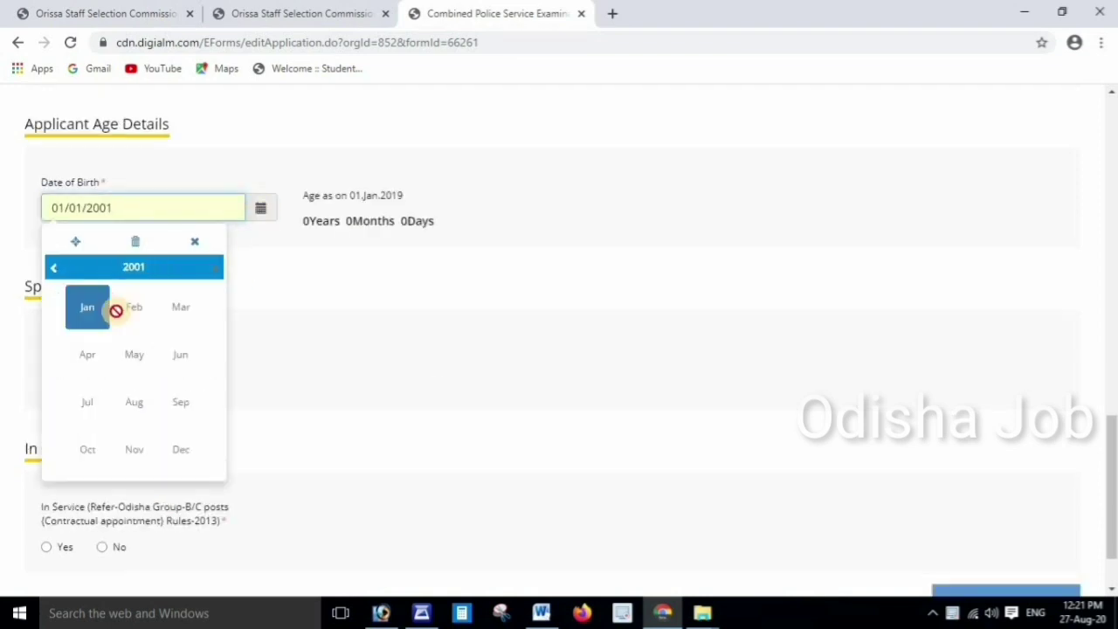
pyautogui.click(131, 266)
pyautogui.click(137, 306)
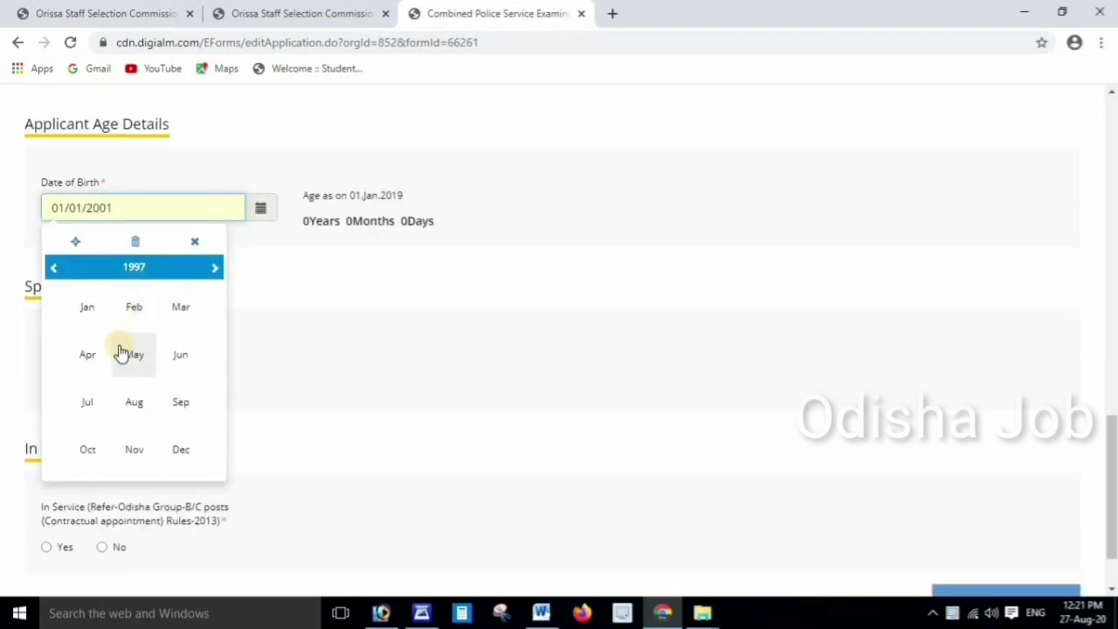
pyautogui.click(133, 353)
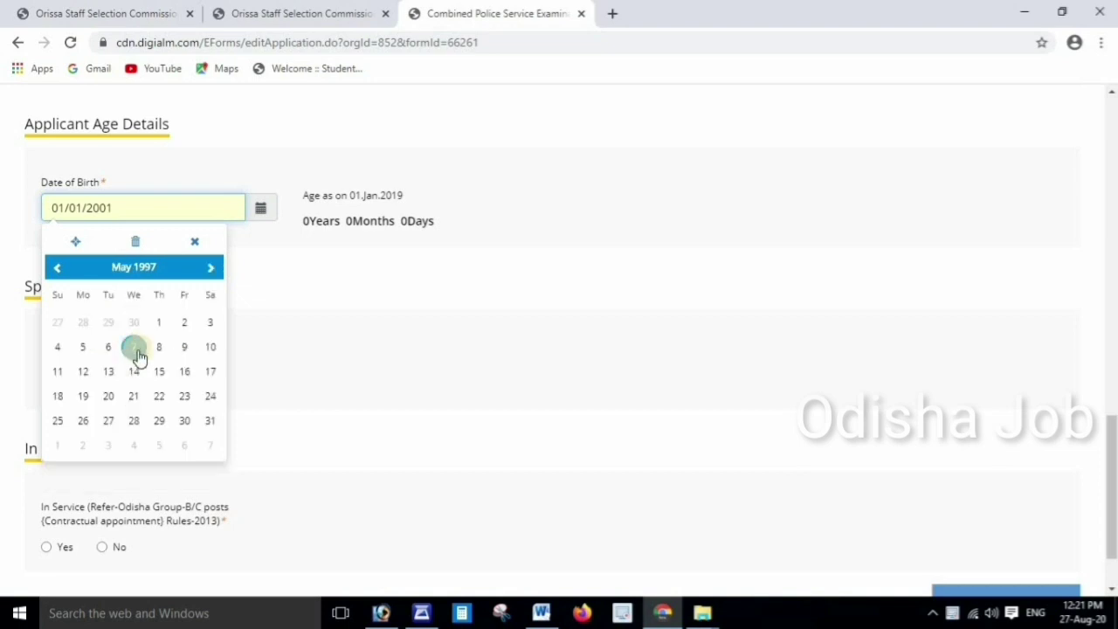
pyautogui.click(83, 420)
pyautogui.scroll(-1, 145, 352)
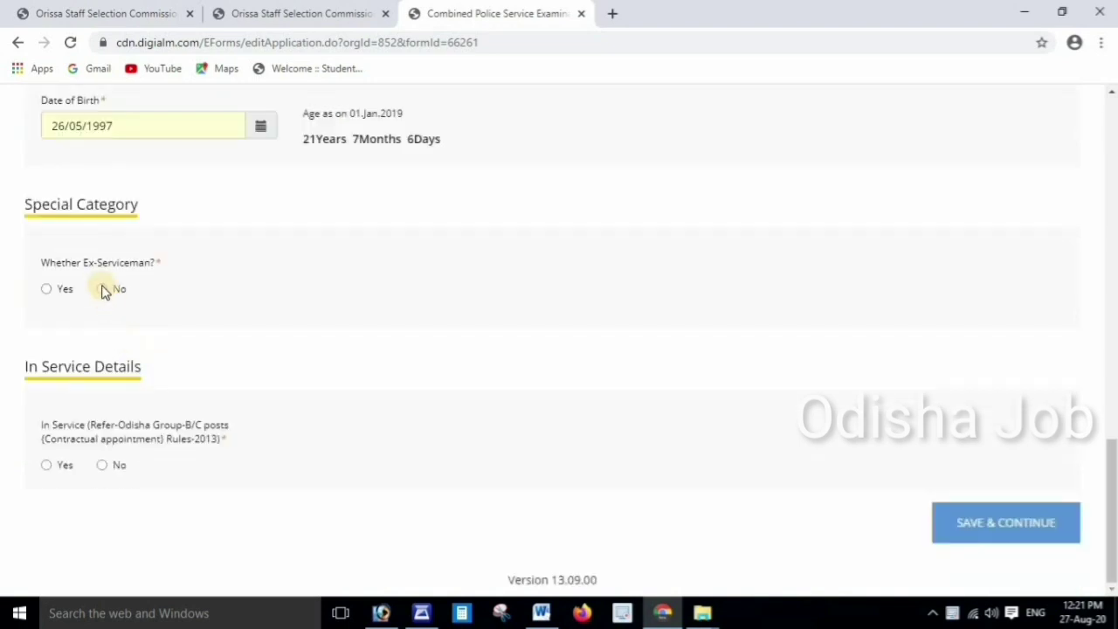
pyautogui.click(102, 289)
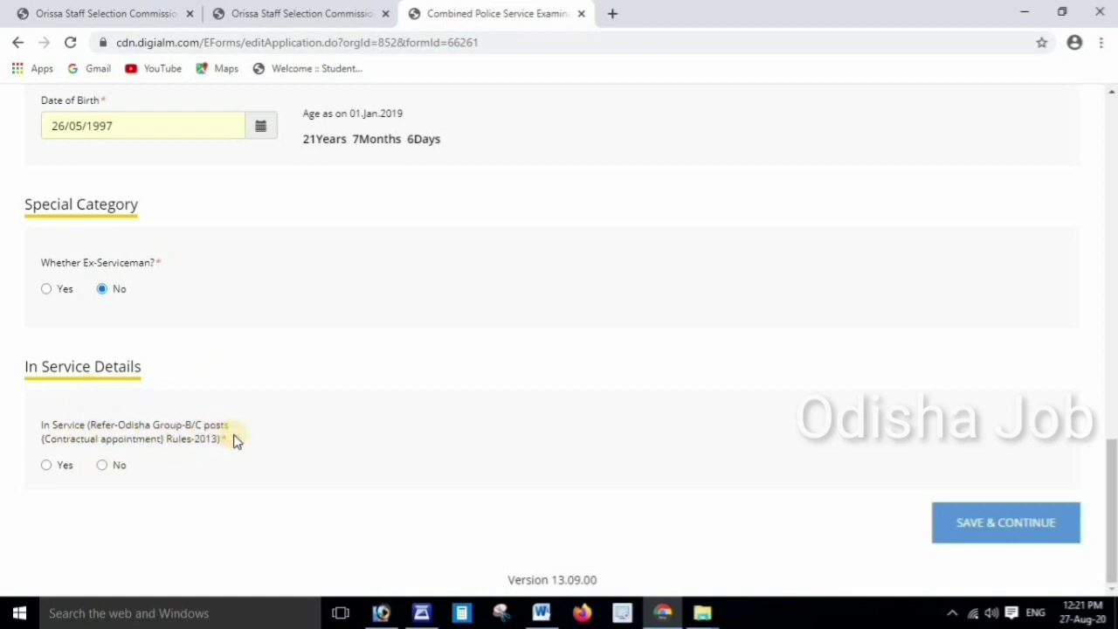
# Answer No to the in-service question, save the additional details, and dismiss the session alert
pyautogui.click(102, 467)
pyautogui.click(998, 522)
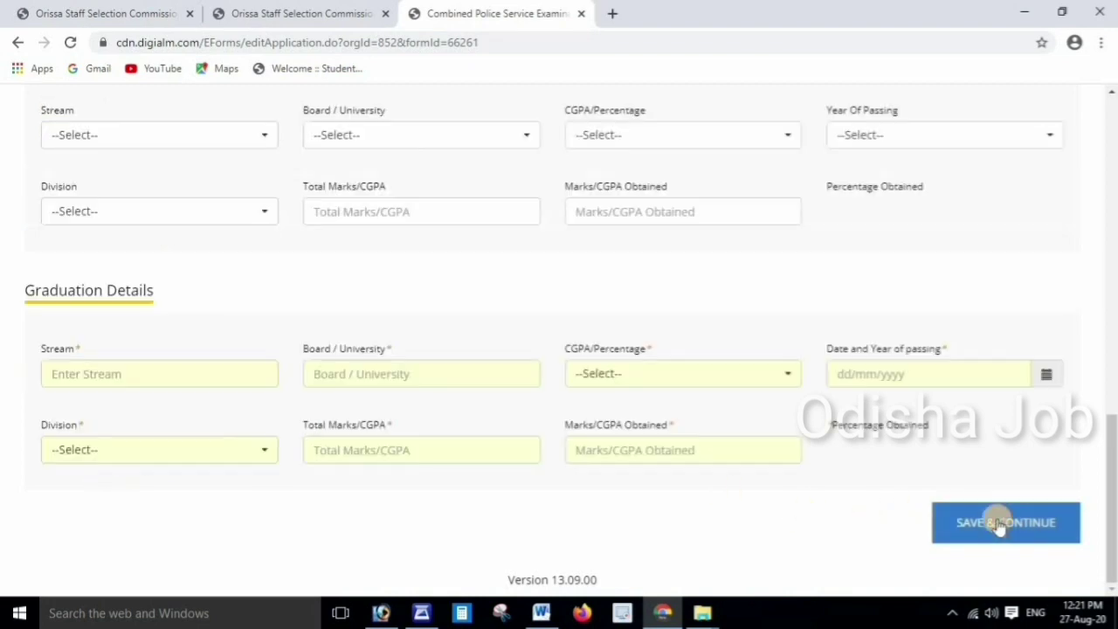
pyautogui.click(699, 138)
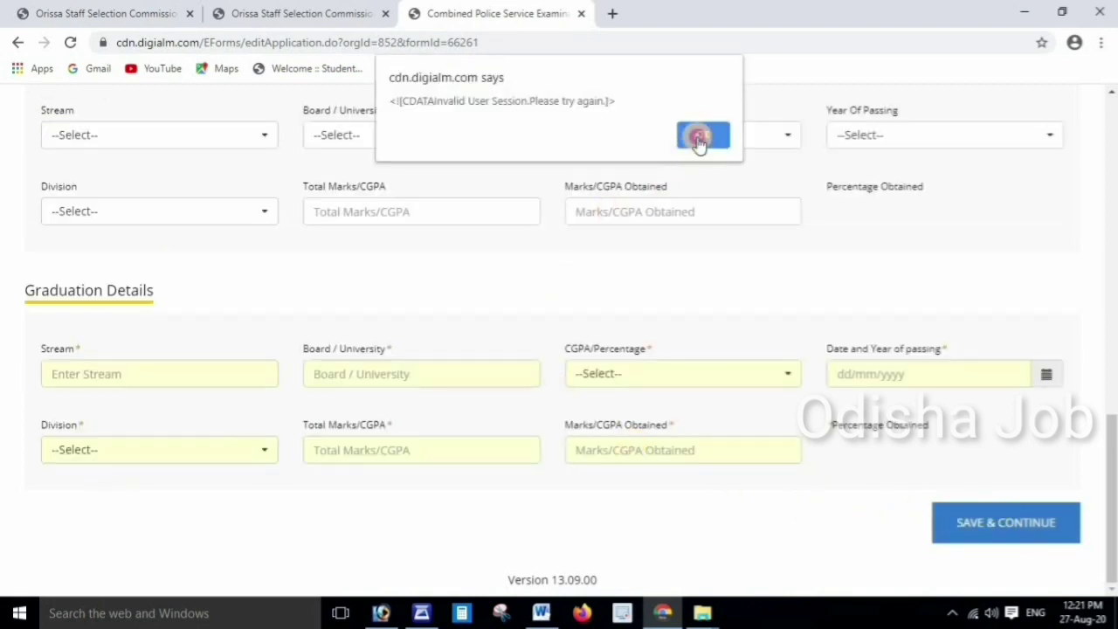
pyautogui.scroll(5, 495, 262)
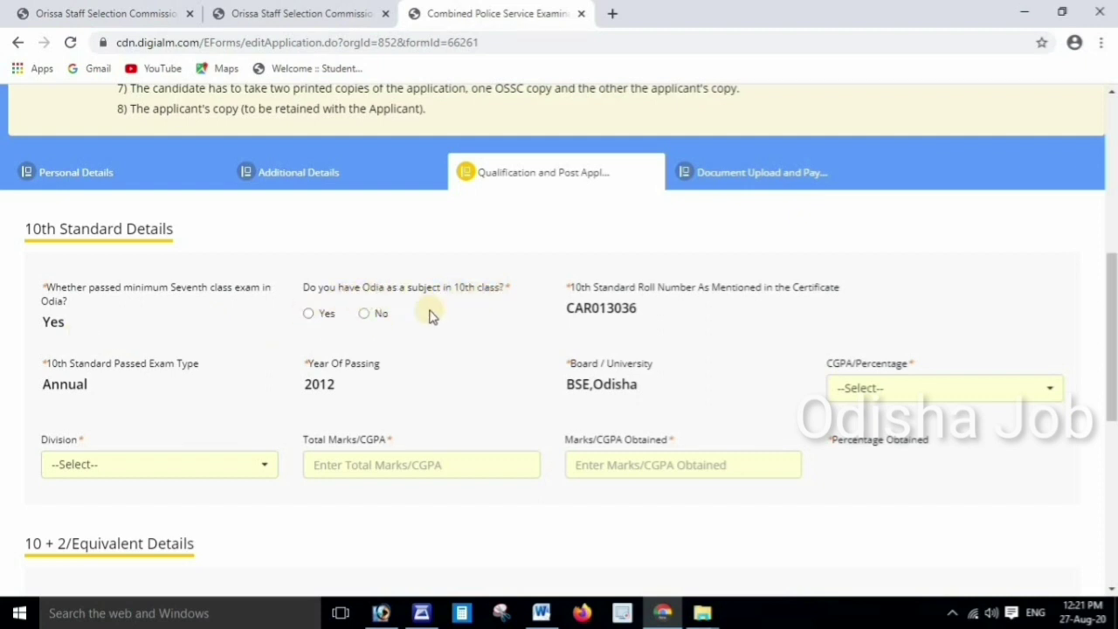
# Fill the 10th details: Odia as a subject Yes, Percentage, Second division, 353 out of 600 marks
pyautogui.click(311, 317)
pyautogui.scroll(-1, 385, 325)
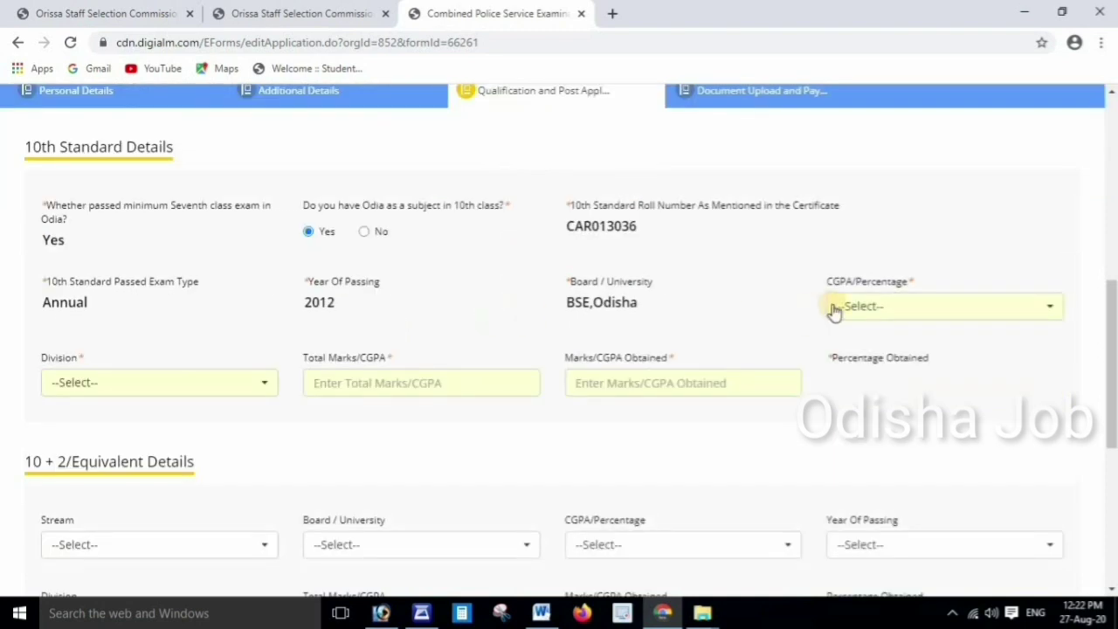
pyautogui.click(886, 311)
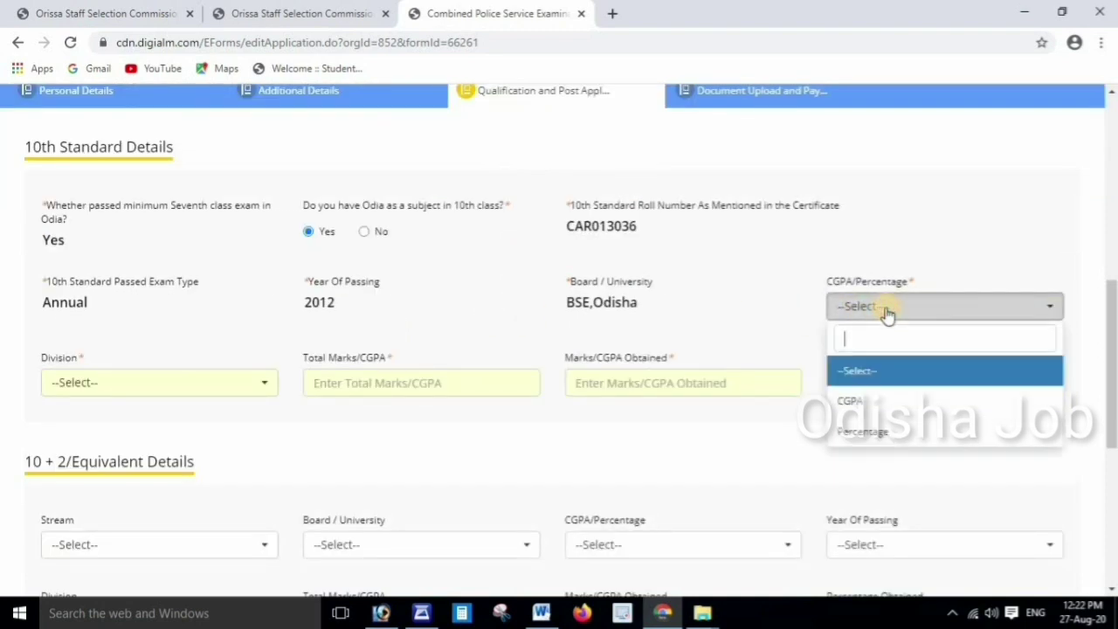
pyautogui.click(881, 433)
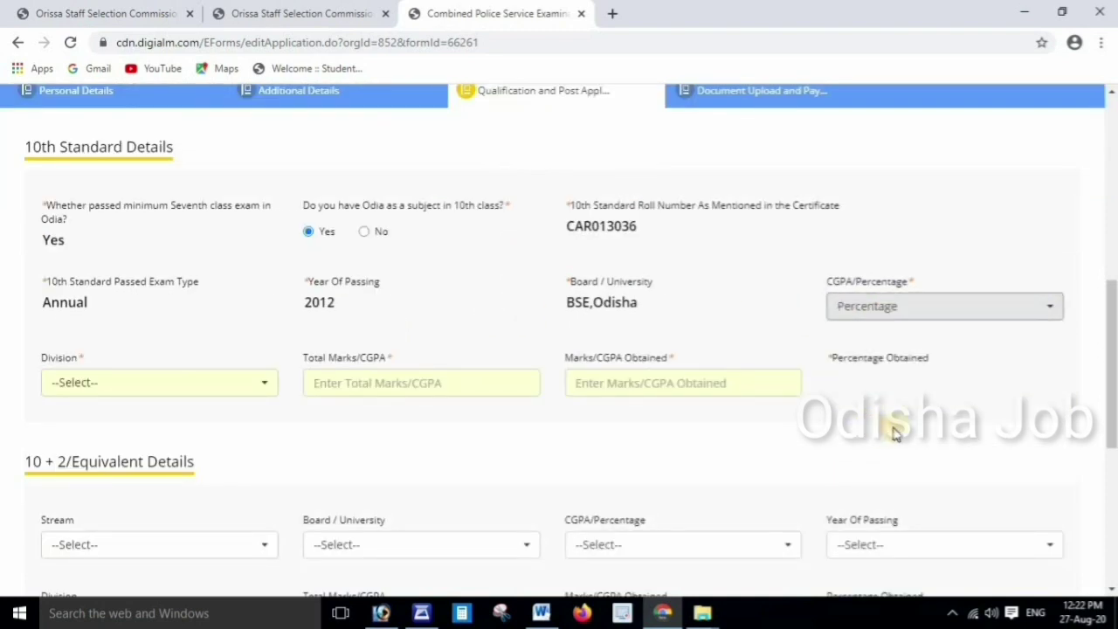
pyautogui.scroll(-2, 369, 325)
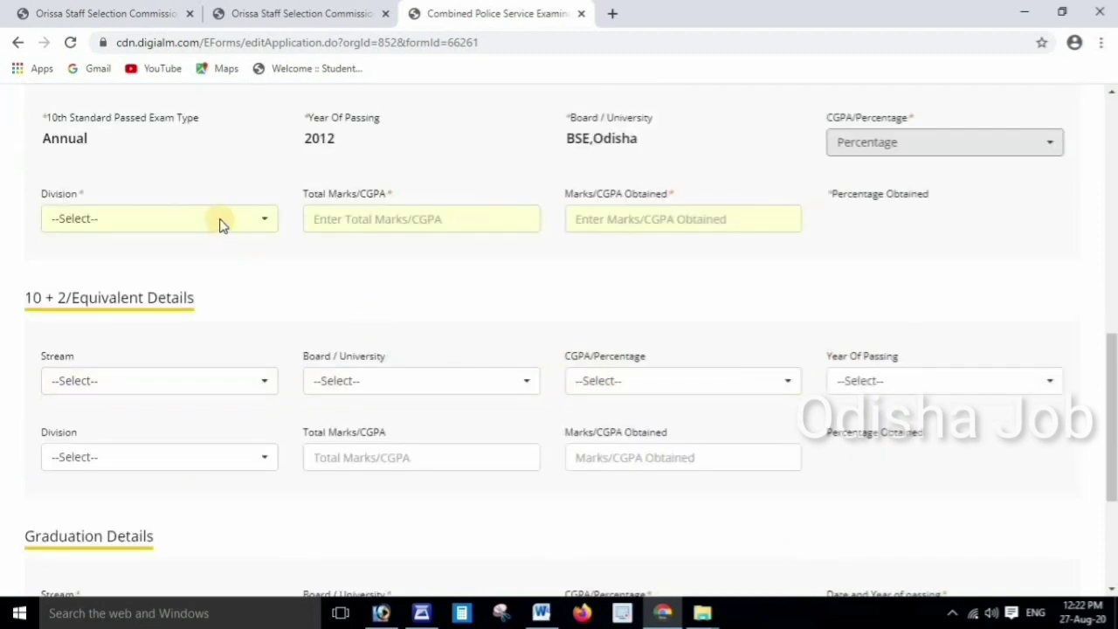
pyautogui.click(267, 223)
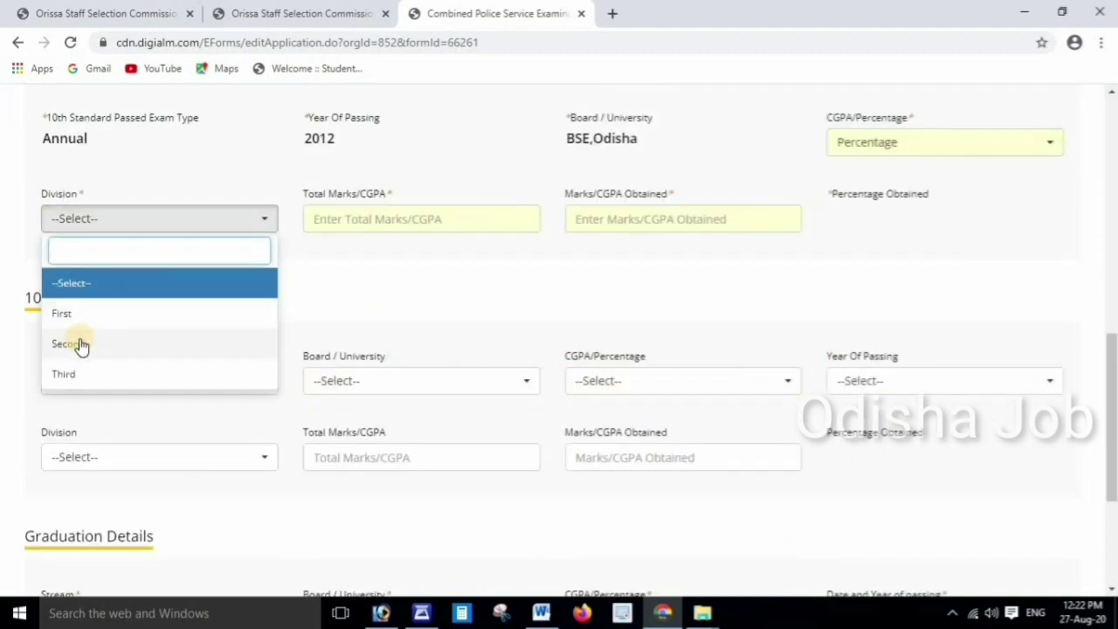
pyautogui.click(82, 345)
pyautogui.click(365, 218)
pyautogui.write('6')
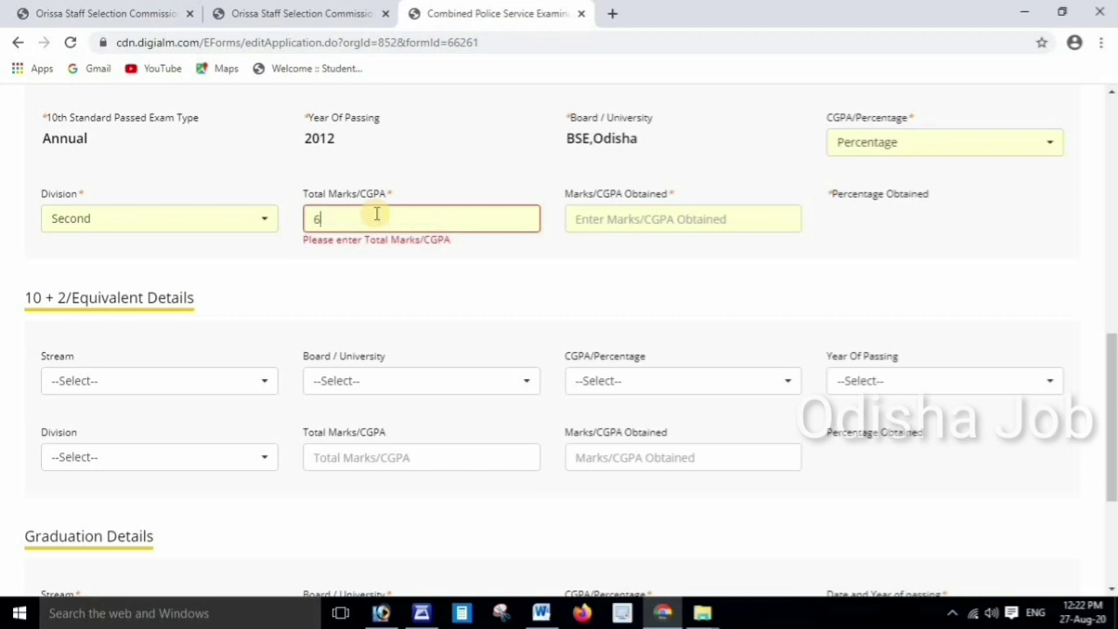
pyautogui.write('00')
pyautogui.click(610, 218)
pyautogui.write('353')
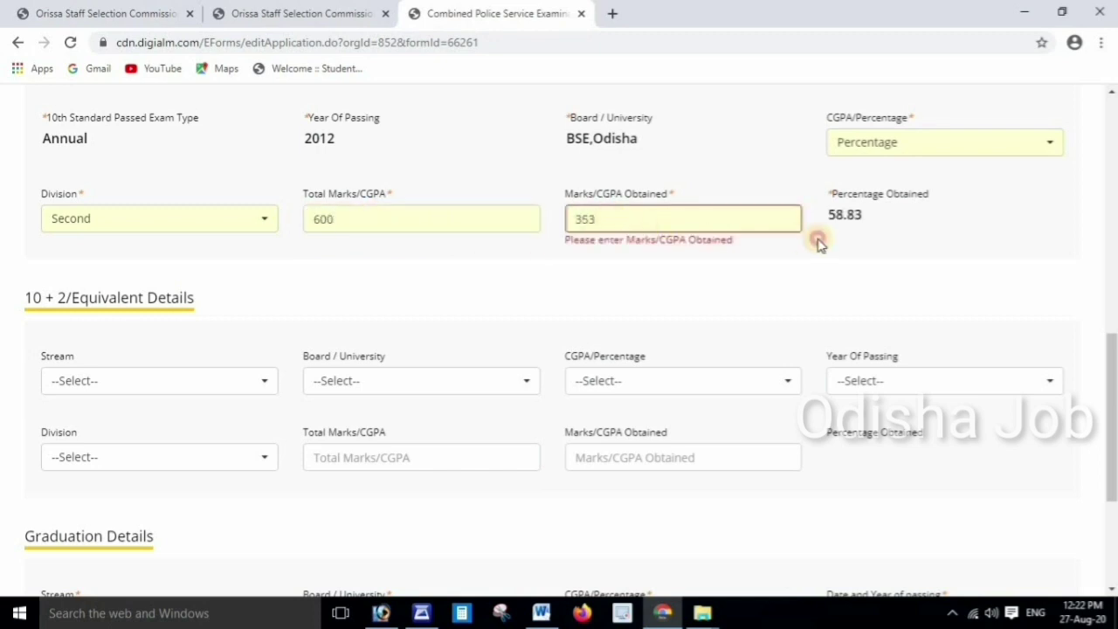
# Set the 10+2 stream to Others 'DIPLOMA' and the board to Others 'SCTEVT ODISHA'
pyautogui.scroll(-2, 819, 244)
pyautogui.click(188, 219)
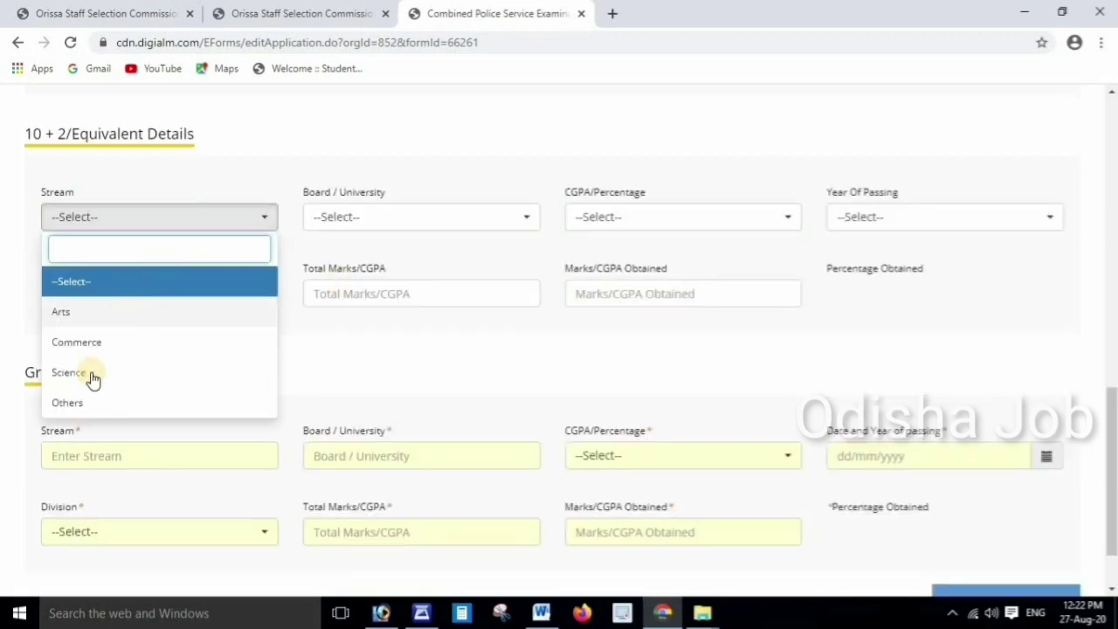
pyautogui.click(71, 401)
pyautogui.click(381, 217)
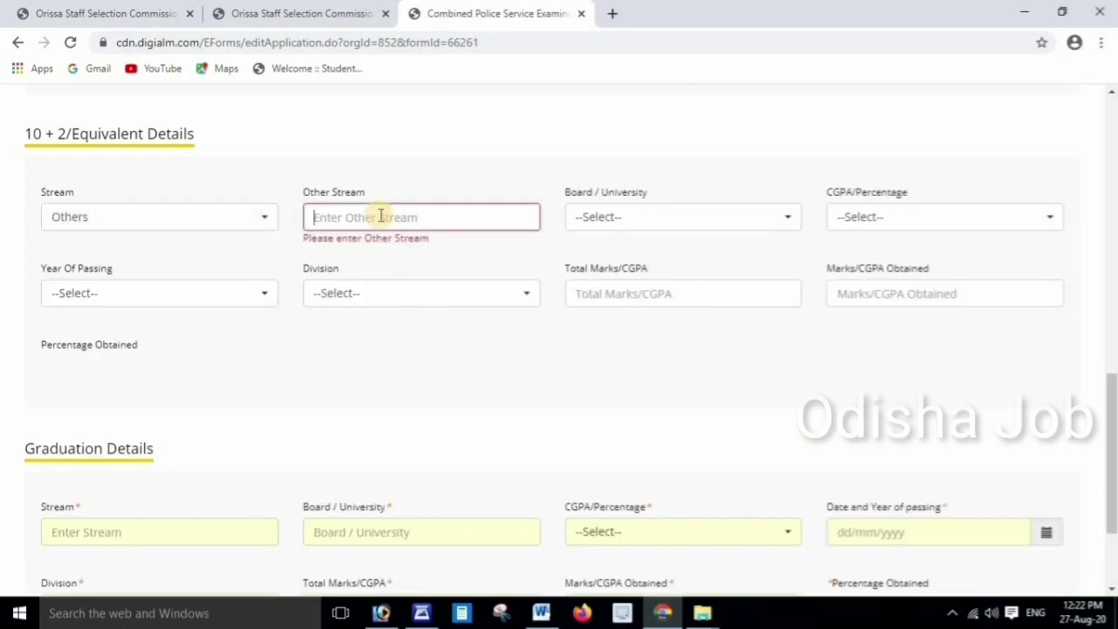
pyautogui.write('DIPLOMA')
pyautogui.click(620, 219)
pyautogui.click(594, 401)
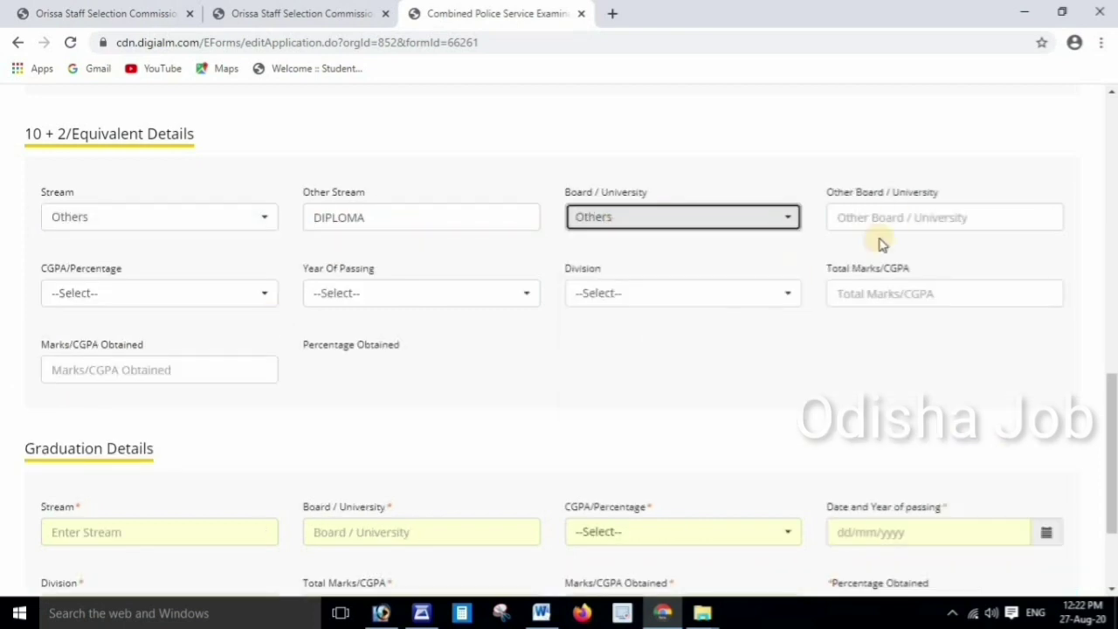
pyautogui.click(895, 218)
pyautogui.write('SCTEVT OD')
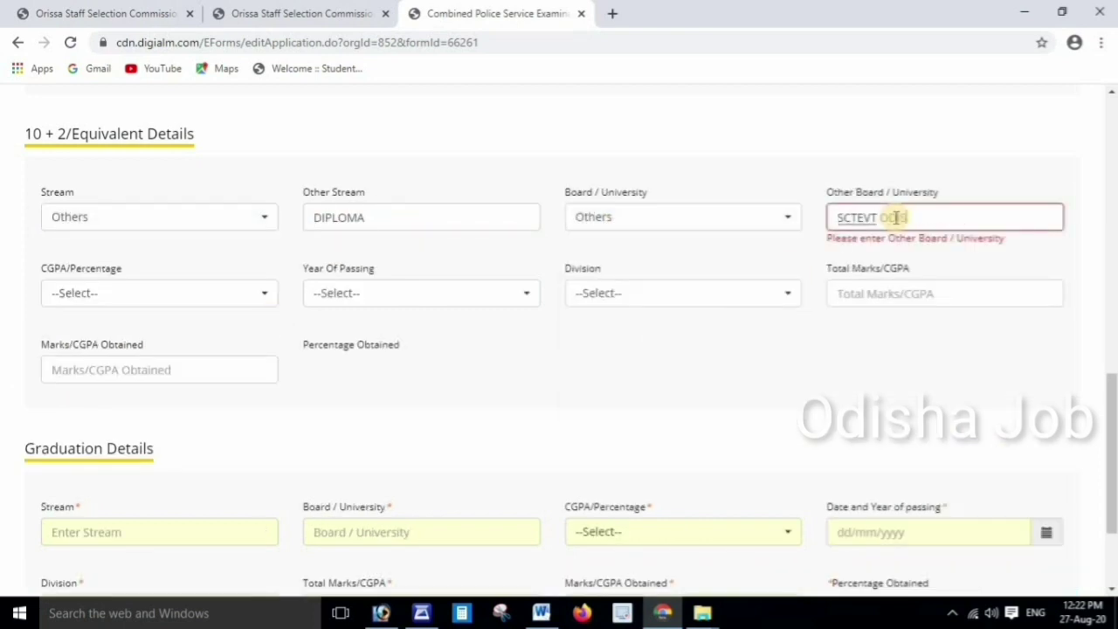
pyautogui.write('ISHA')
# Record 10+2 as Percentage, passed 2015, First division; enter graduation marks 1547 of 2400 and save
pyautogui.click(207, 297)
pyautogui.click(180, 417)
pyautogui.click(412, 295)
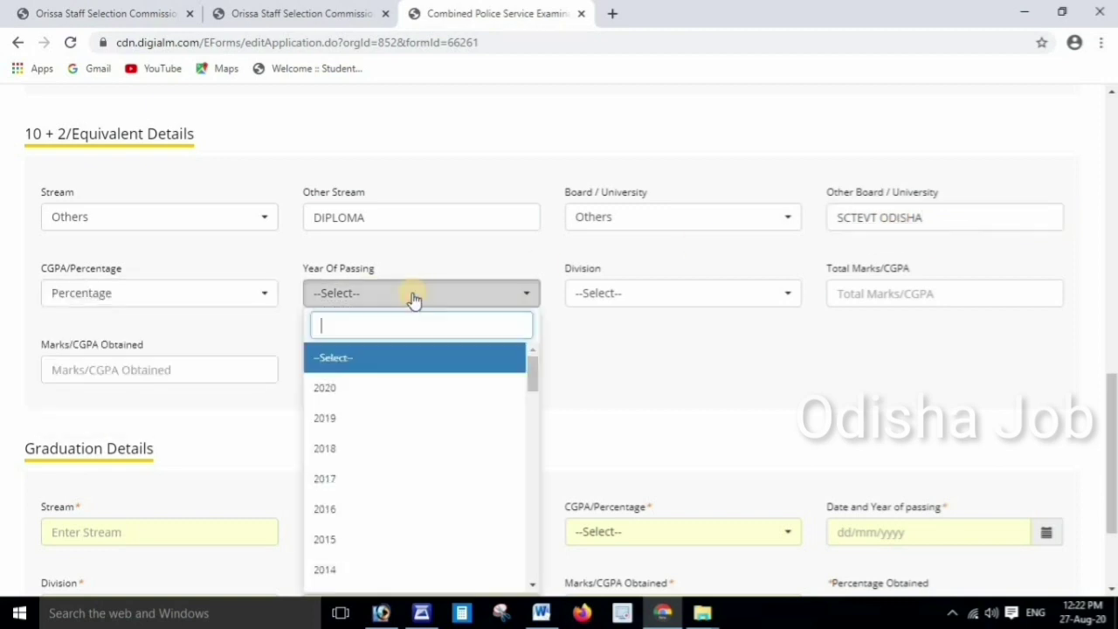
pyautogui.click(325, 539)
pyautogui.click(664, 293)
pyautogui.click(606, 393)
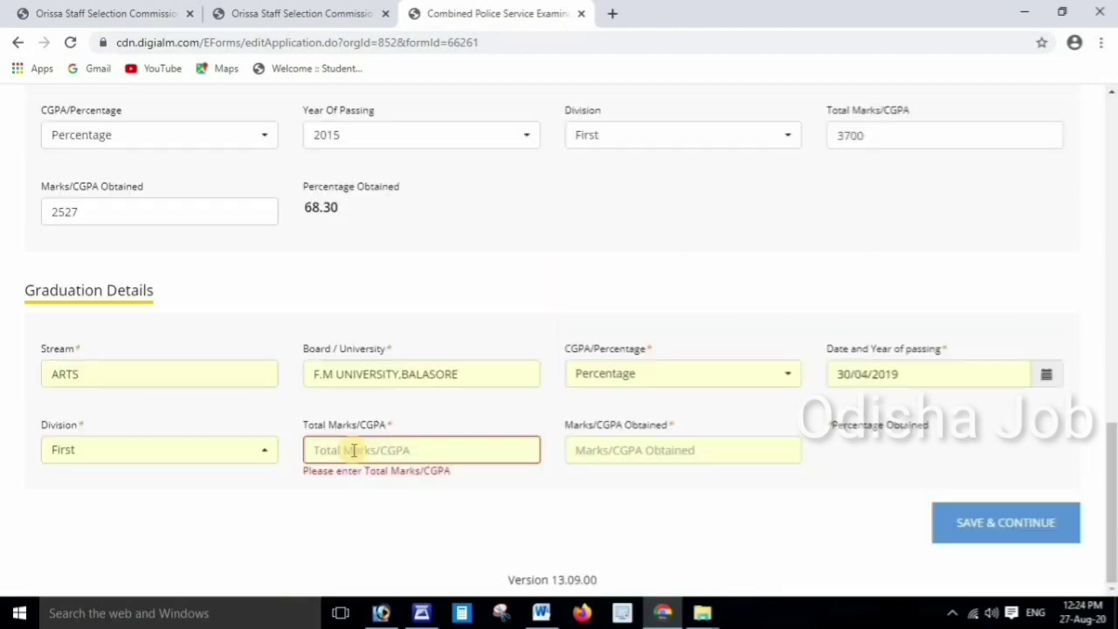
pyautogui.write('2400')
pyautogui.click(581, 451)
pyautogui.write('1547')
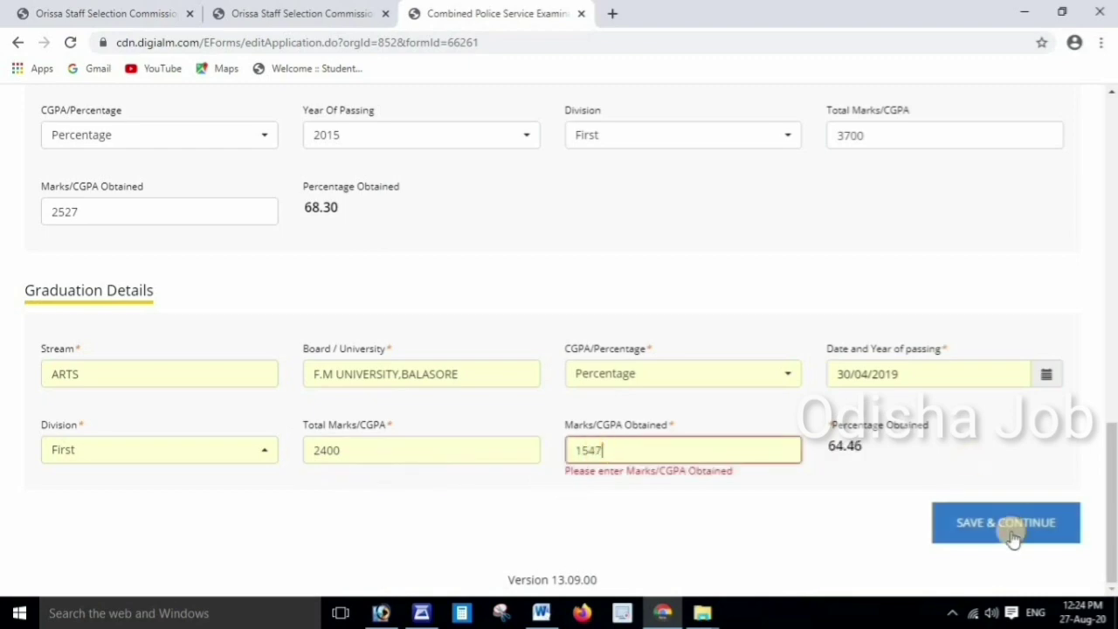
pyautogui.click(1013, 524)
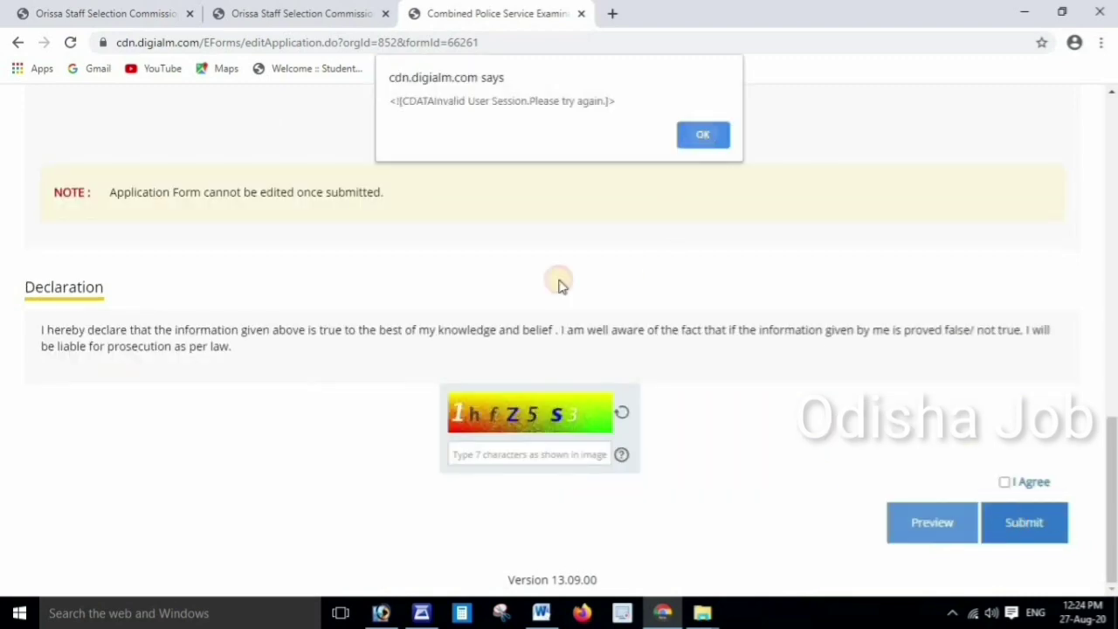
# Dismiss the session error and upload Photo (2).jpg as the photograph
pyautogui.press('Return')
pyautogui.scroll(3, 553, 292)
pyautogui.scroll(5, 568, 311)
pyautogui.scroll(-2, 242, 294)
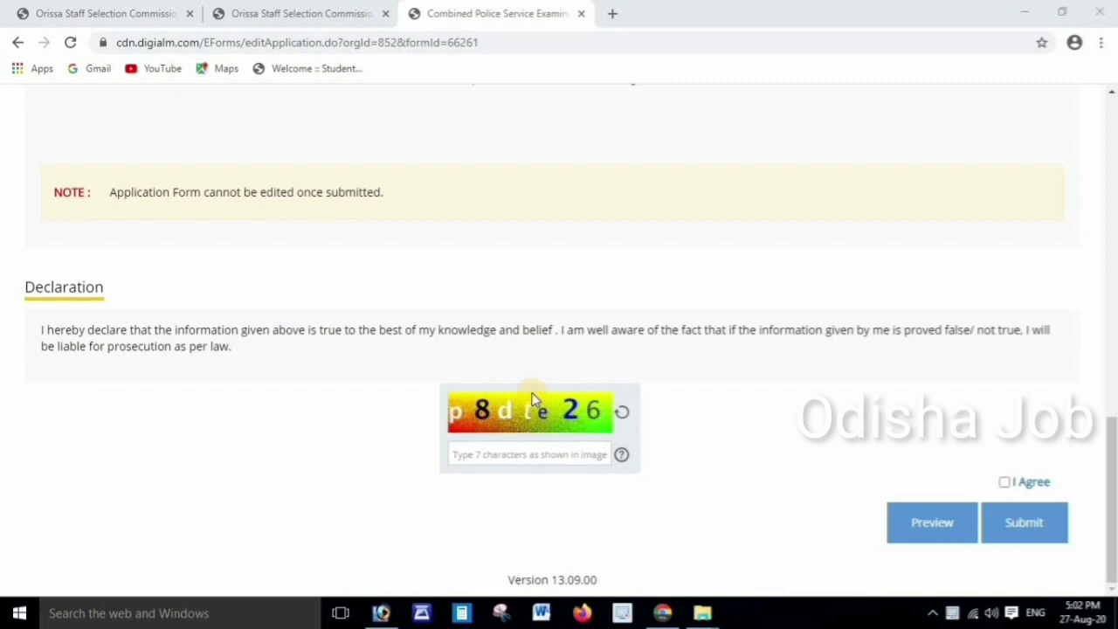
pyautogui.scroll(10, 533, 400)
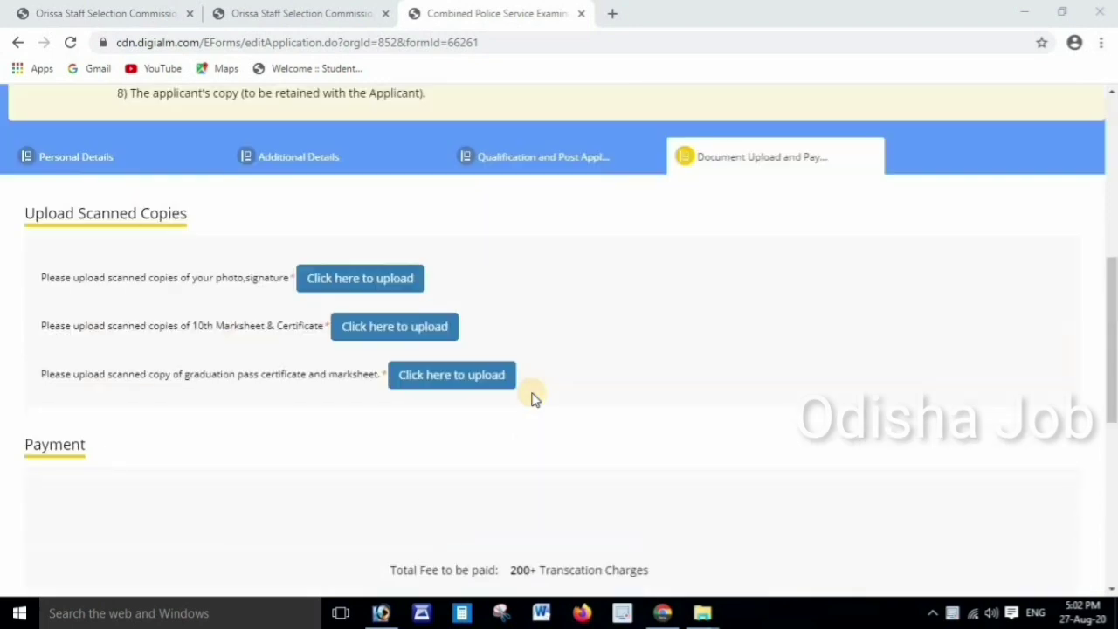
pyautogui.click(338, 281)
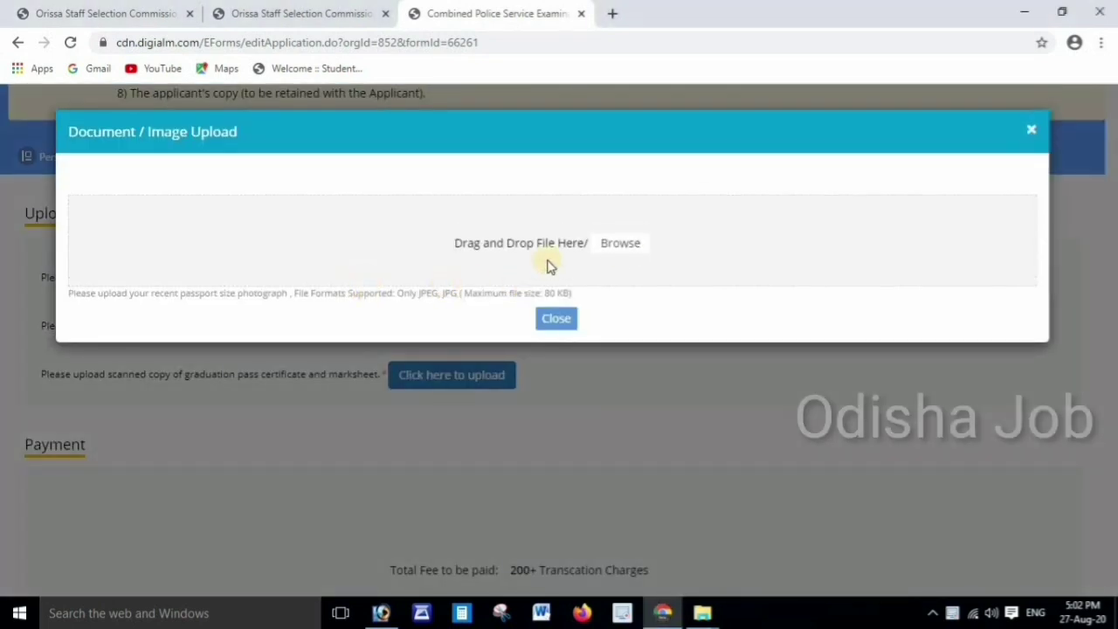
pyautogui.click(622, 246)
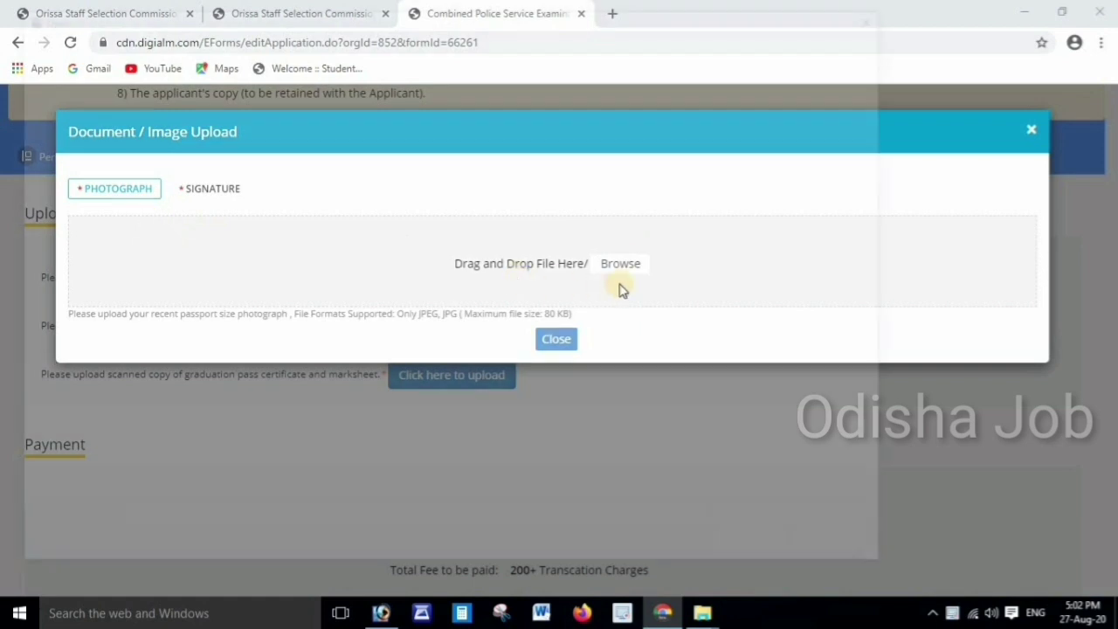
pyautogui.click(618, 269)
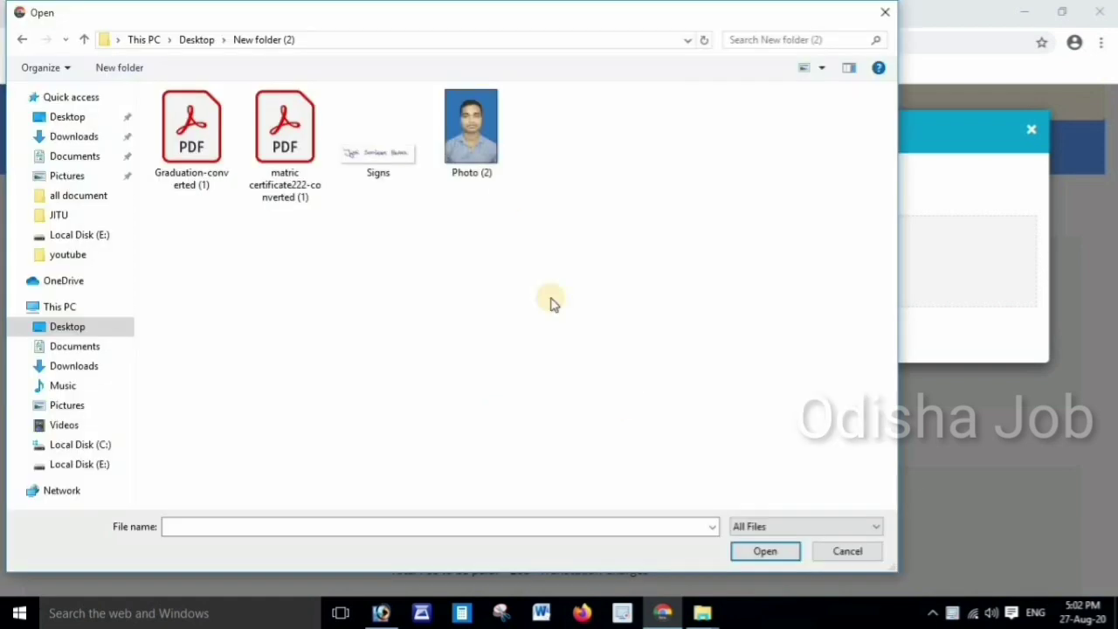
pyautogui.click(478, 146)
pyautogui.doubleClick(478, 145)
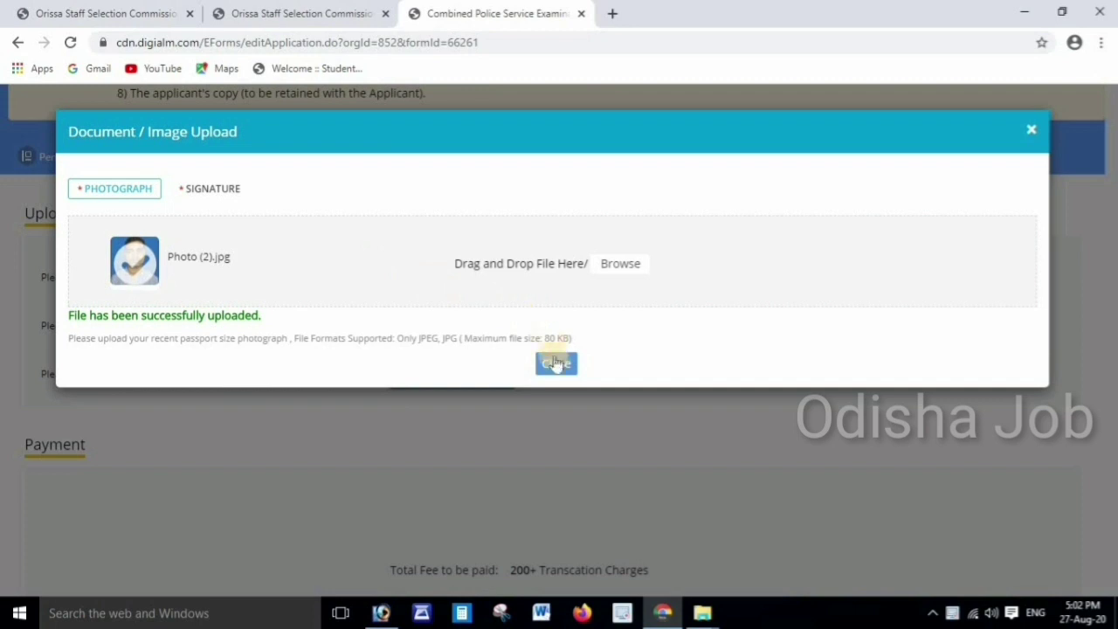
# Upload Signs.jpg as the signature and close the upload window
pyautogui.click(214, 192)
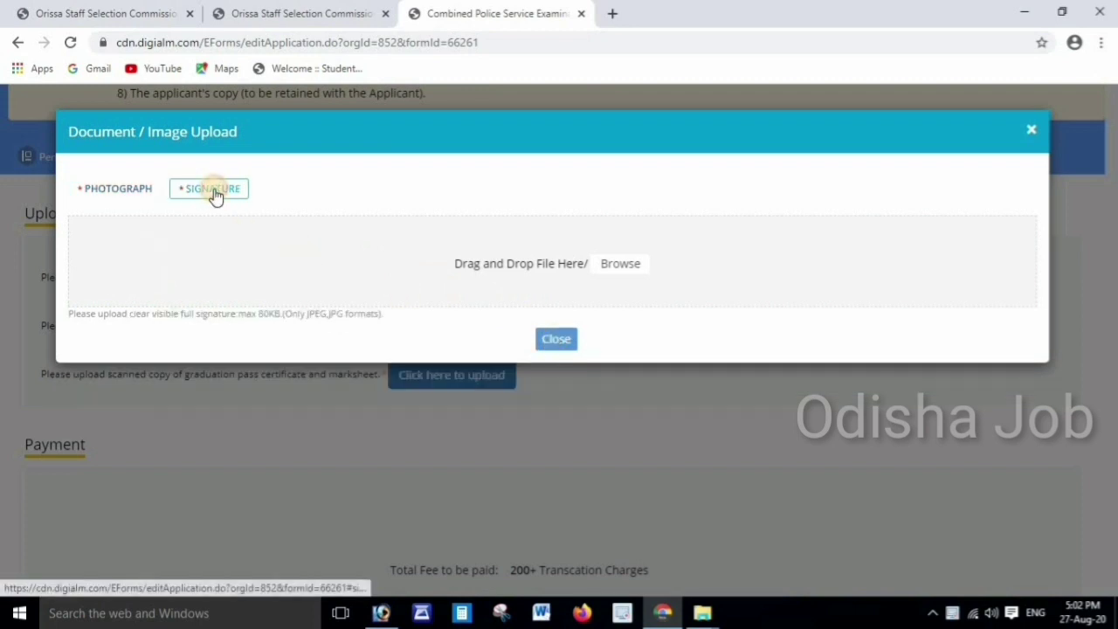
pyautogui.click(622, 272)
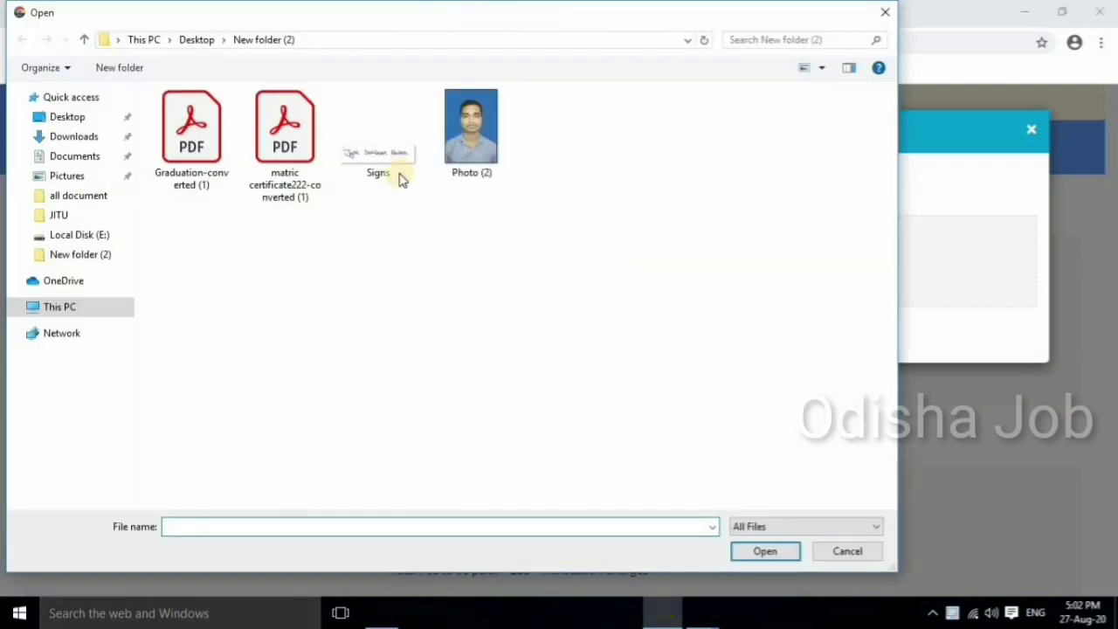
pyautogui.doubleClick(373, 155)
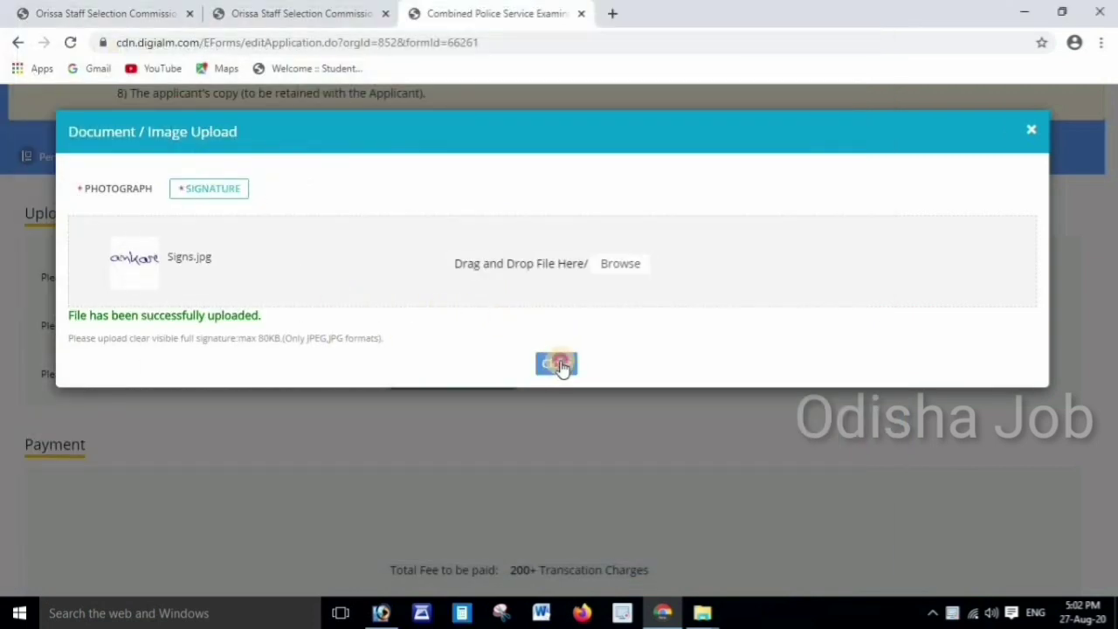
pyautogui.click(559, 365)
pyautogui.click(394, 321)
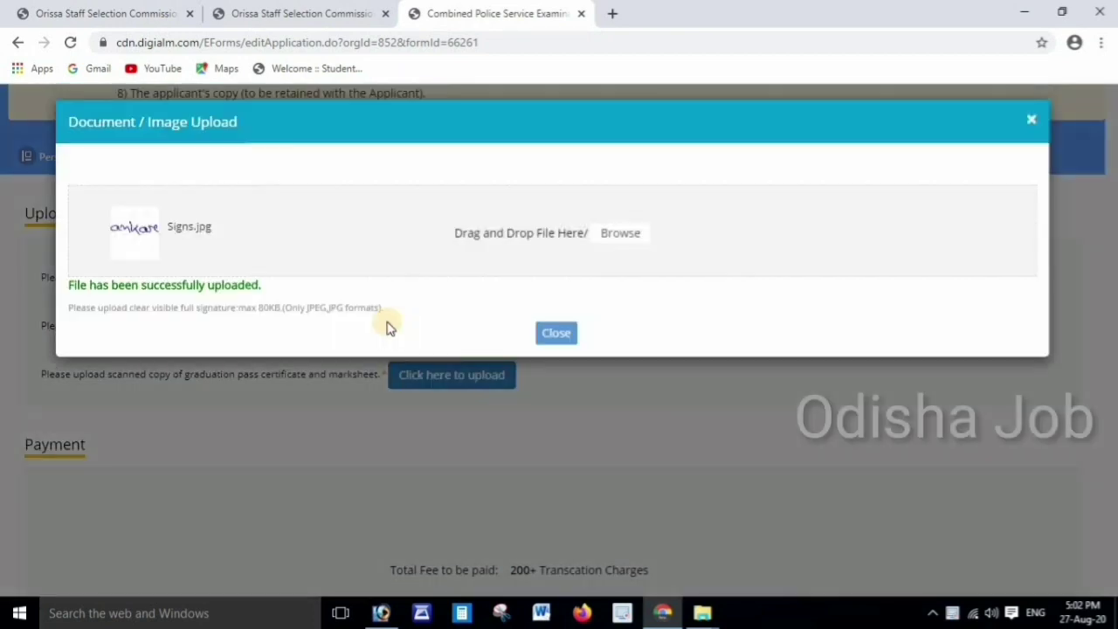
pyautogui.click(556, 347)
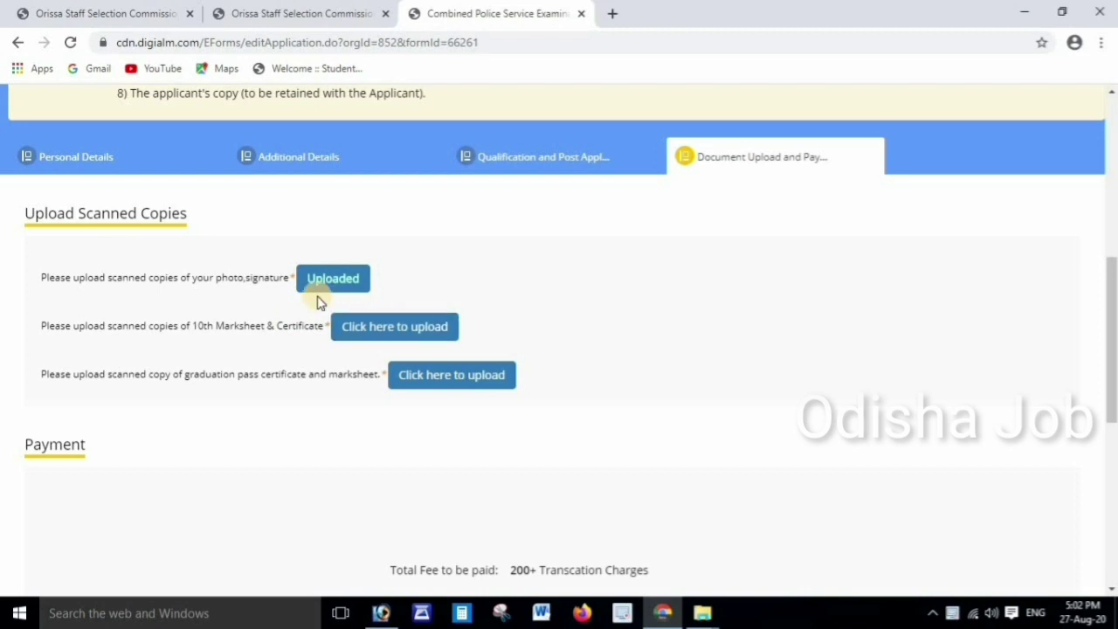
# Upload the matric certificate PDF as the 10th certificate/marksheet
pyautogui.click(386, 327)
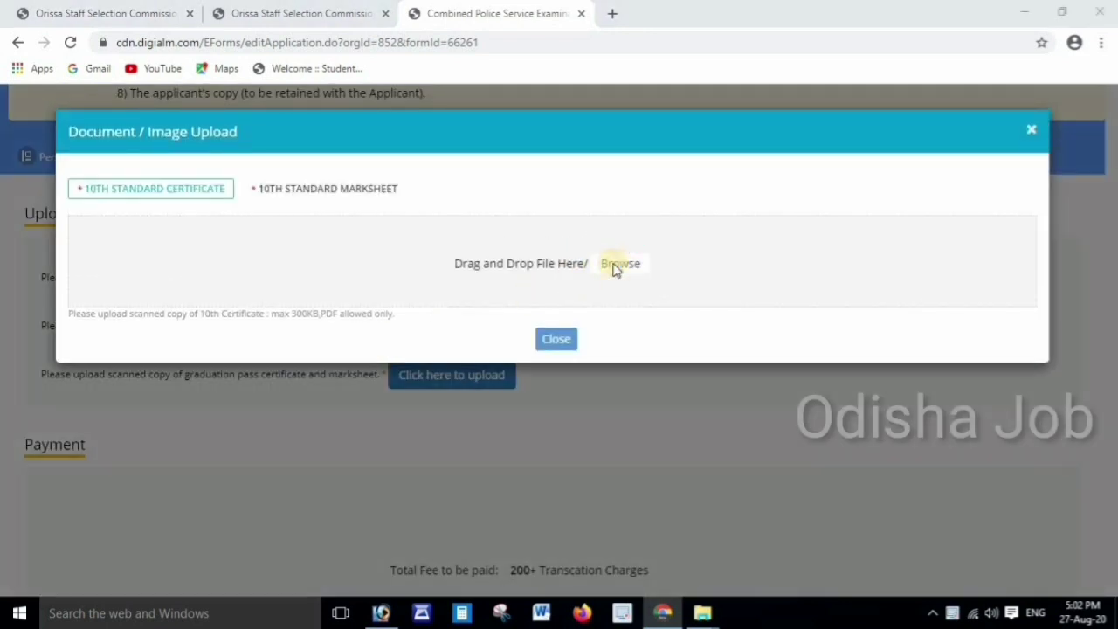
pyautogui.click(617, 264)
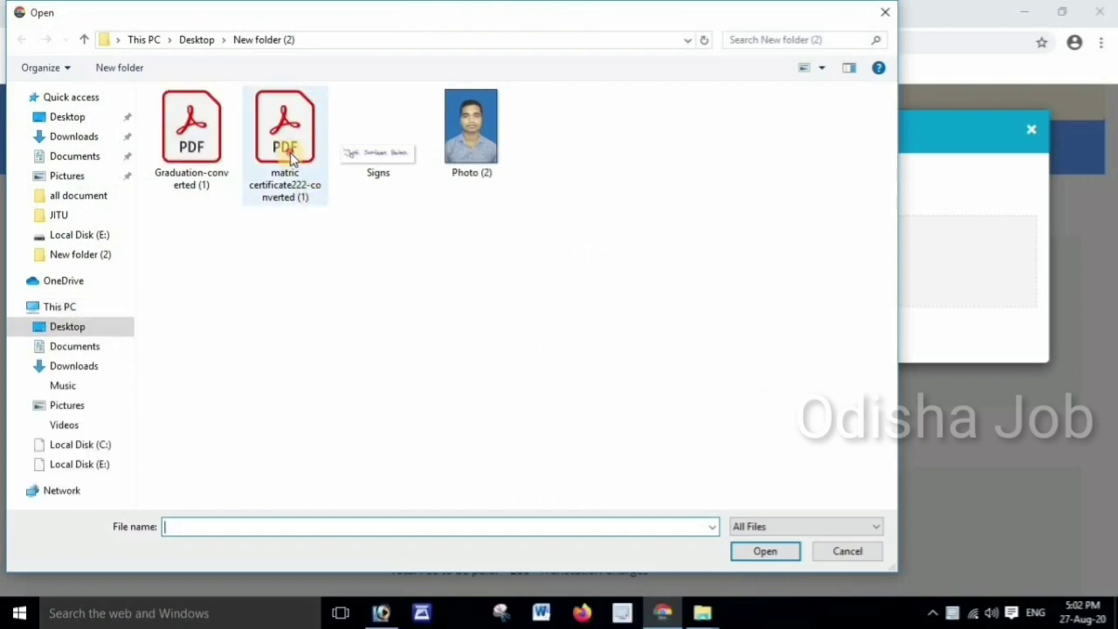
pyautogui.doubleClick(290, 152)
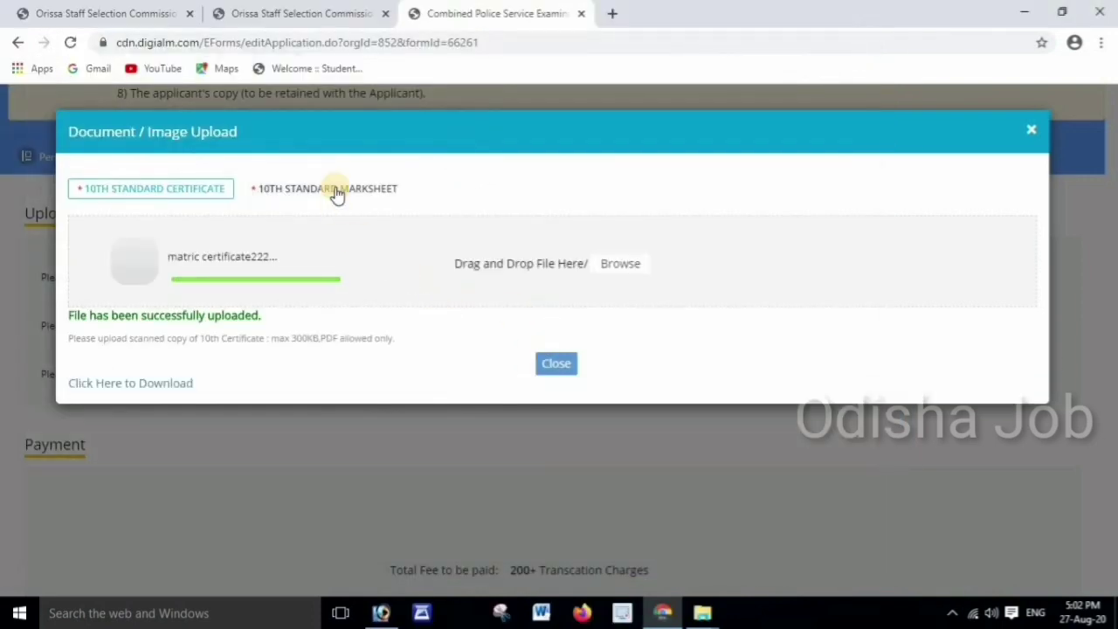
pyautogui.click(550, 363)
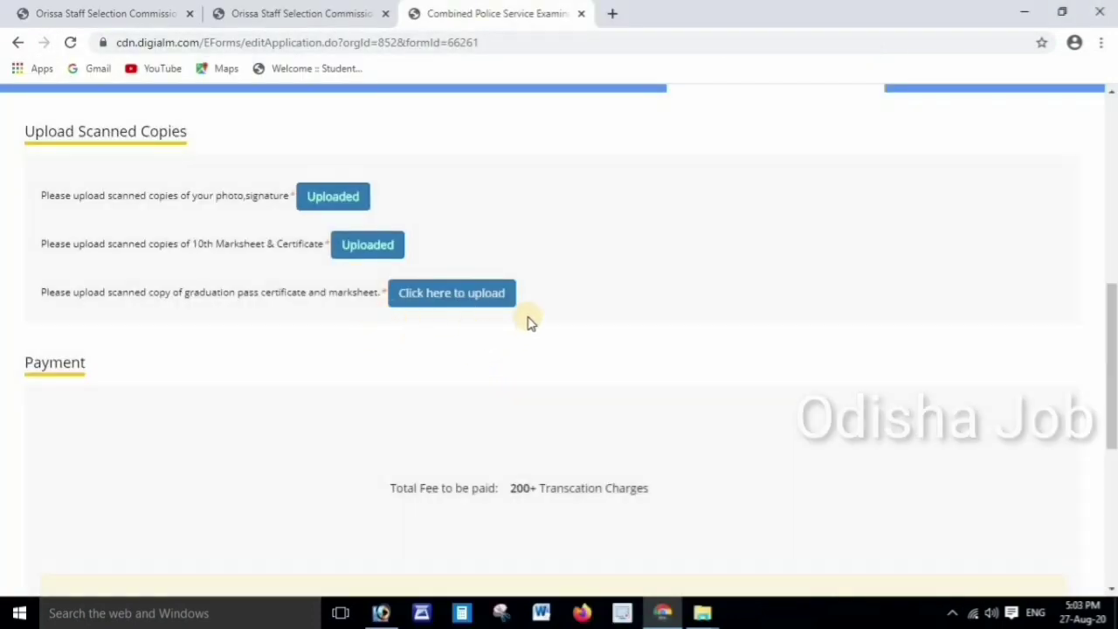
# Upload the graduation certificate document and close its upload window
pyautogui.scroll(-1, 531, 322)
pyautogui.click(452, 223)
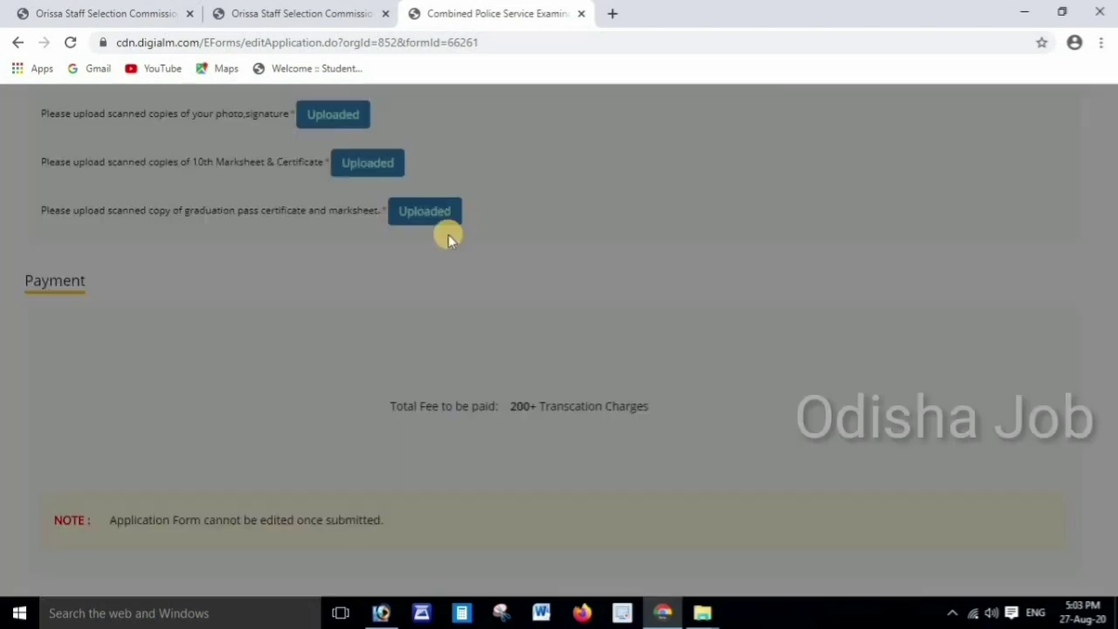
pyautogui.click(554, 370)
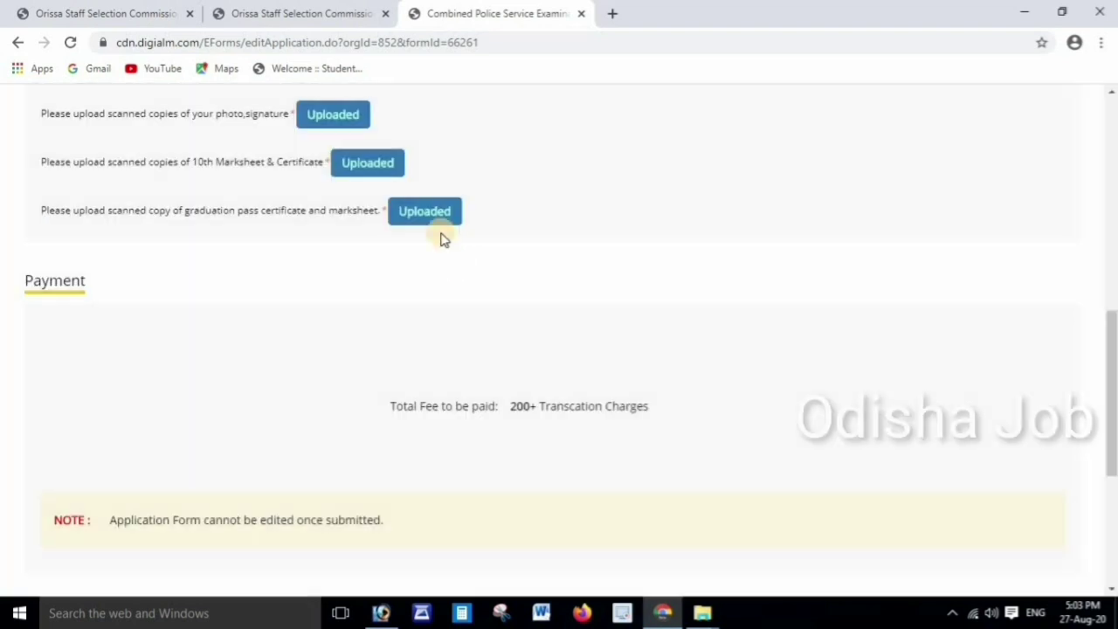
pyautogui.scroll(-1, 524, 330)
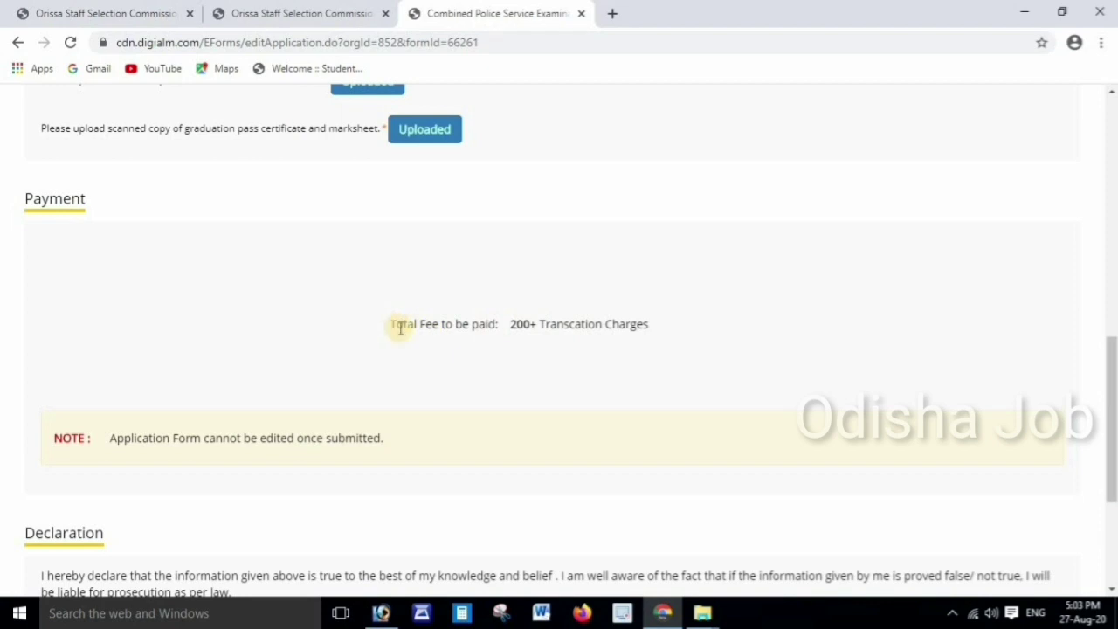
# Accept the declaration, review the full application preview, then submit and confirm the application
pyautogui.scroll(-3, 401, 316)
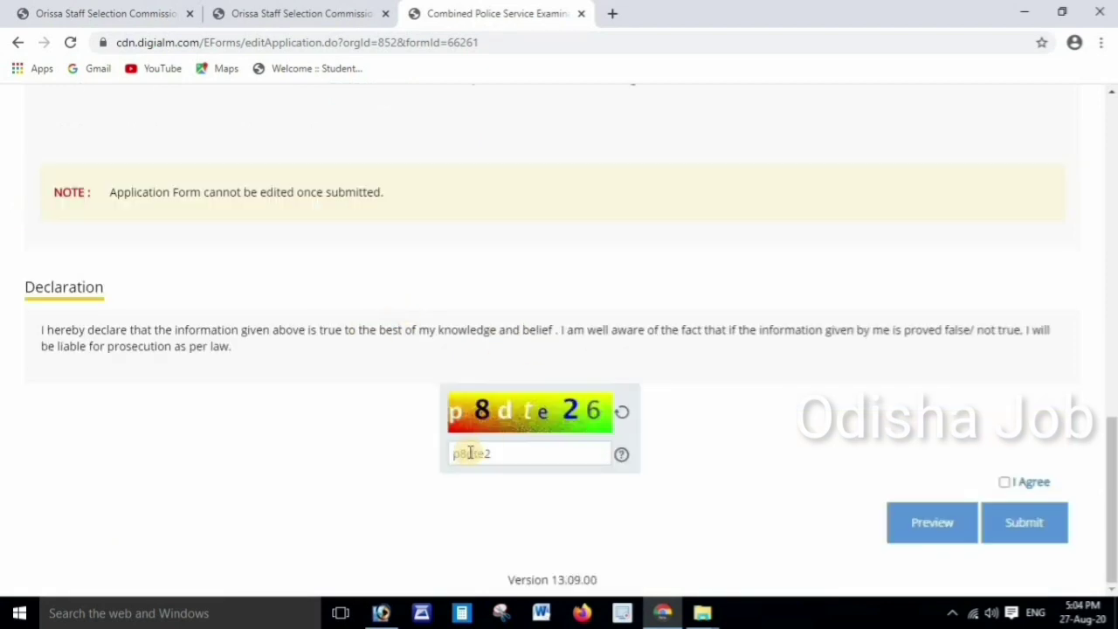
pyautogui.click(1005, 482)
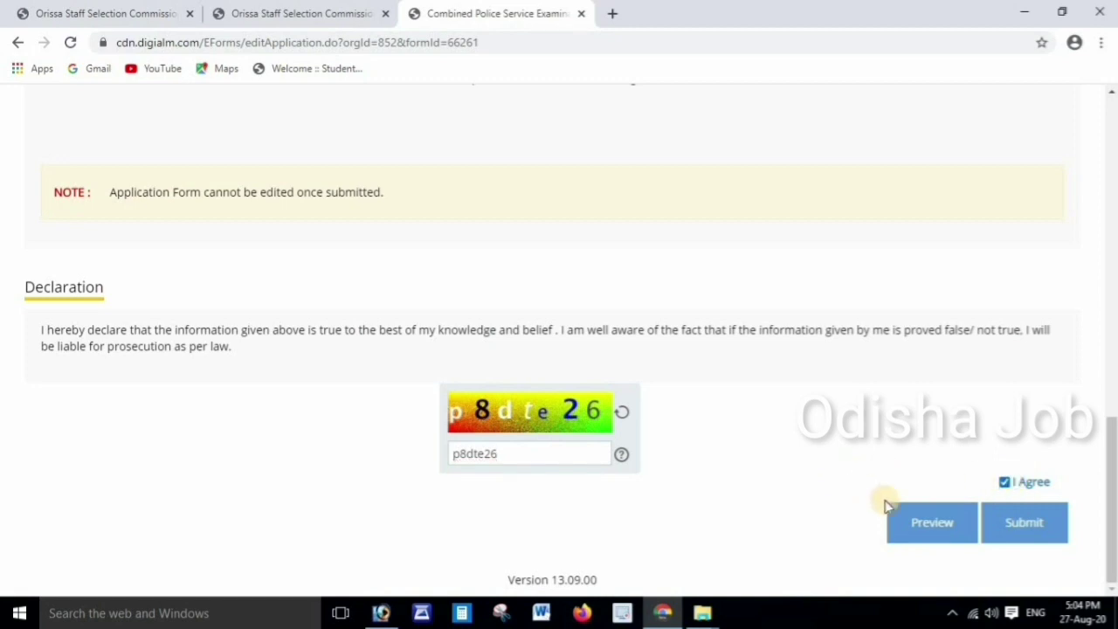
pyautogui.click(952, 525)
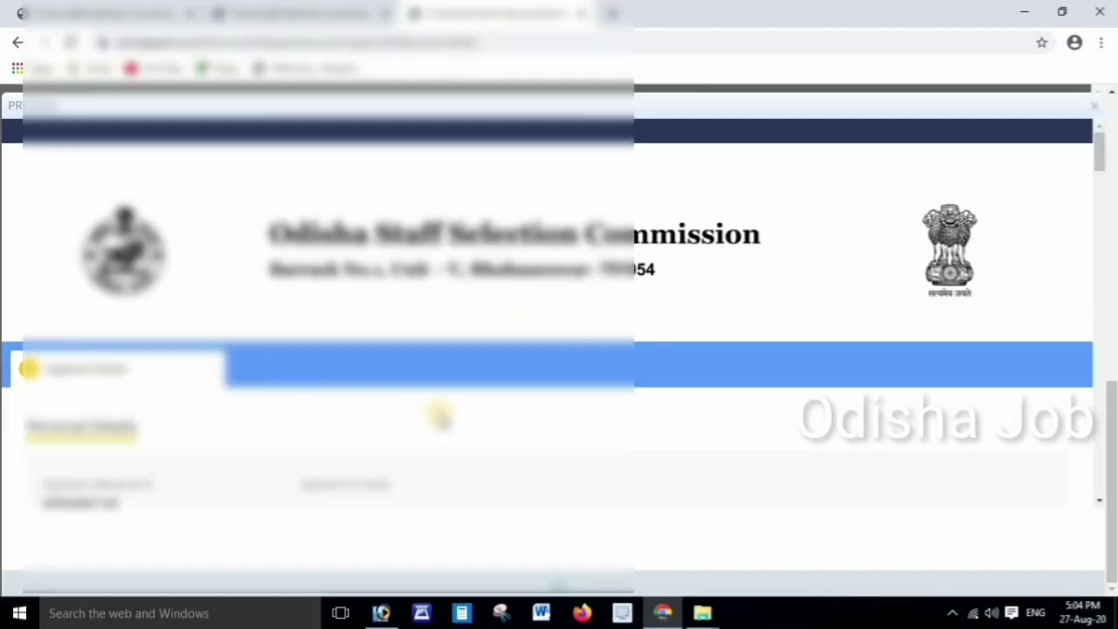
pyautogui.scroll(-15, 428, 384)
pyautogui.scroll(-8, 482, 360)
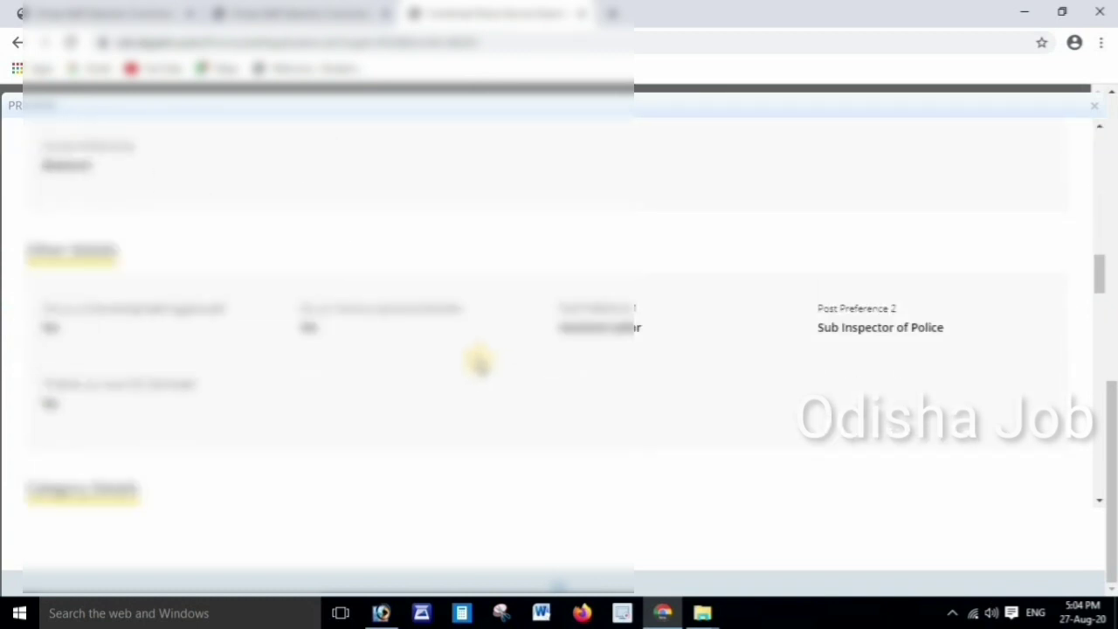
pyautogui.scroll(-10, 345, 363)
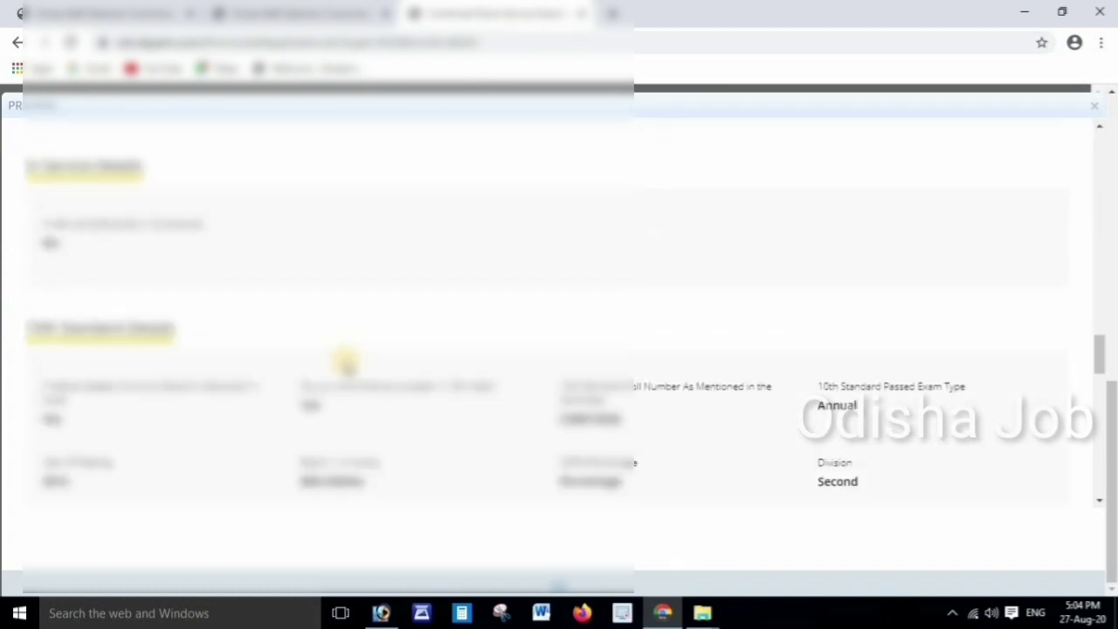
pyautogui.scroll(-10, 345, 362)
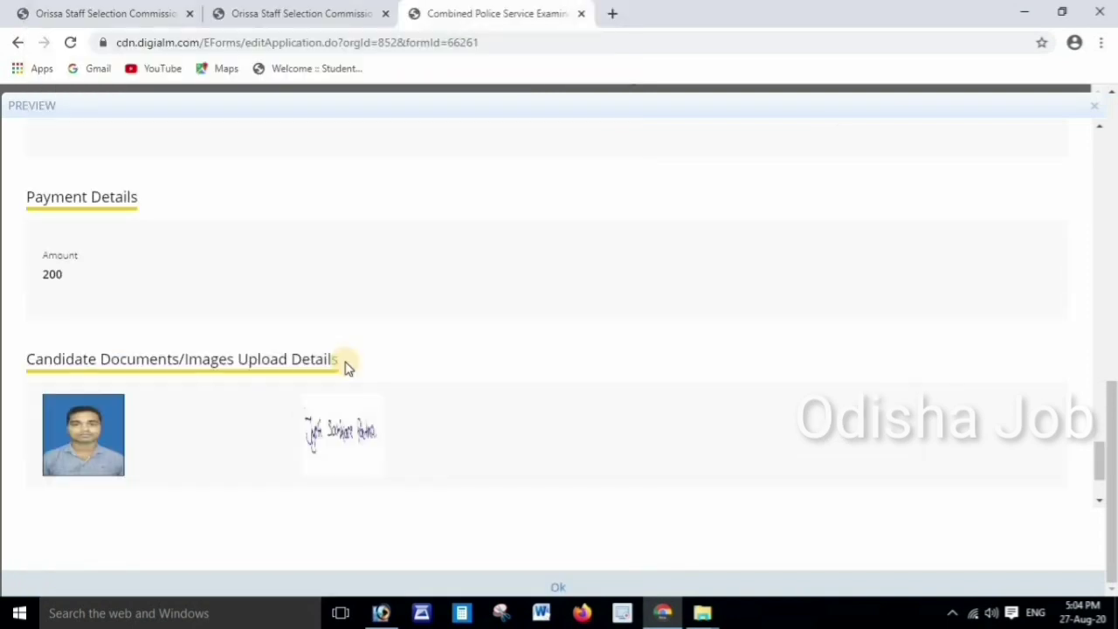
pyautogui.click(558, 583)
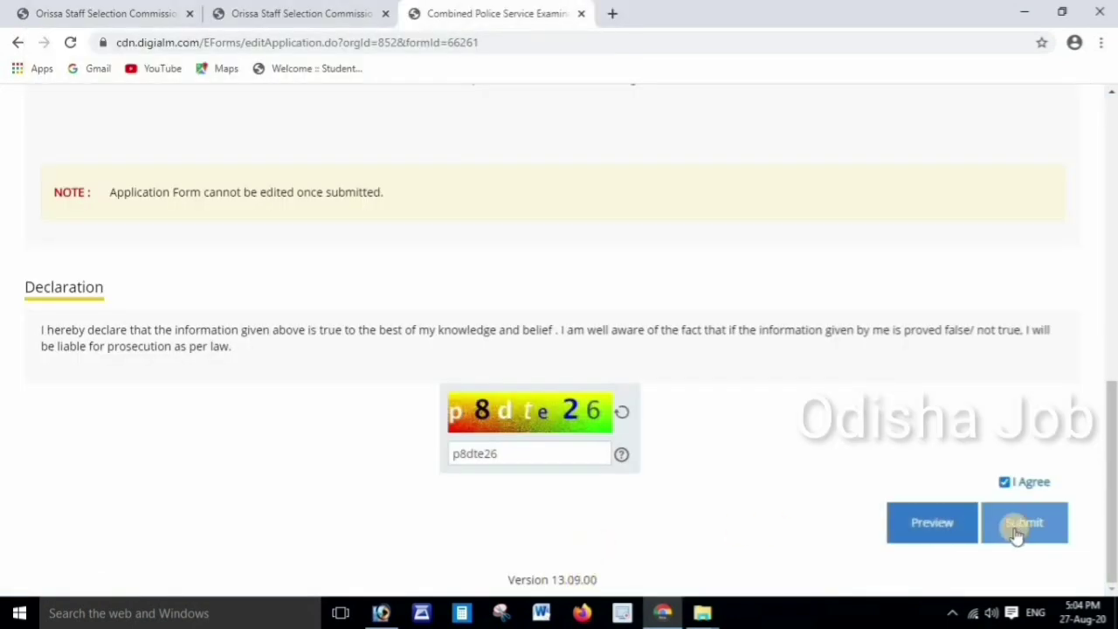
pyautogui.click(1029, 523)
pyautogui.click(640, 138)
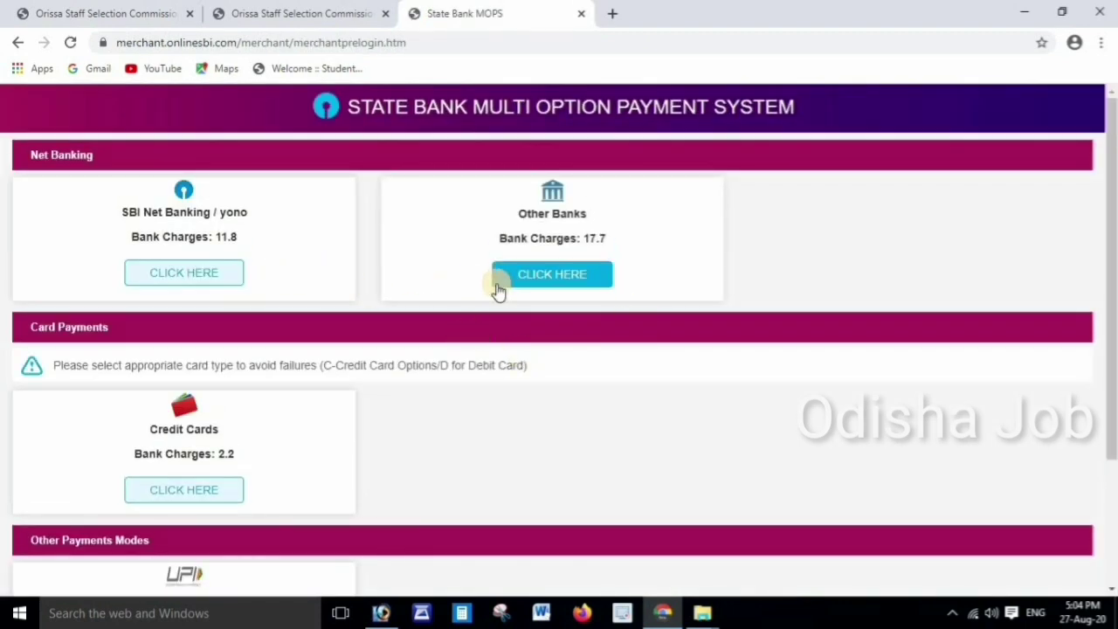
# Choose UPI under Other Payment Modes to reach the UPI details page for the 200 fee
pyautogui.scroll(-1, 507, 299)
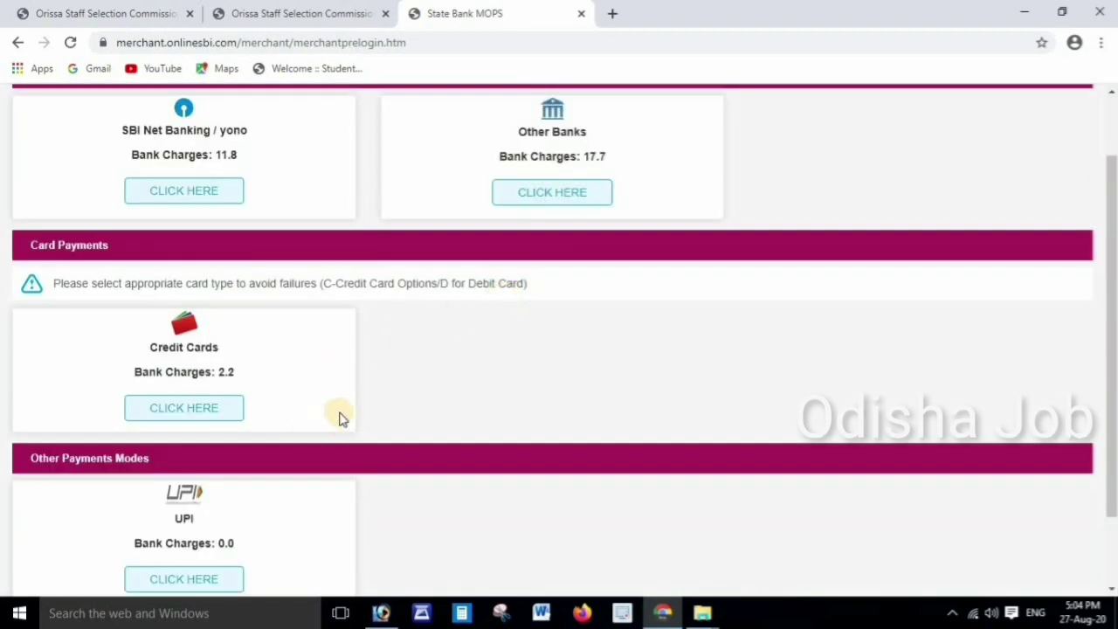
pyautogui.scroll(-1, 342, 411)
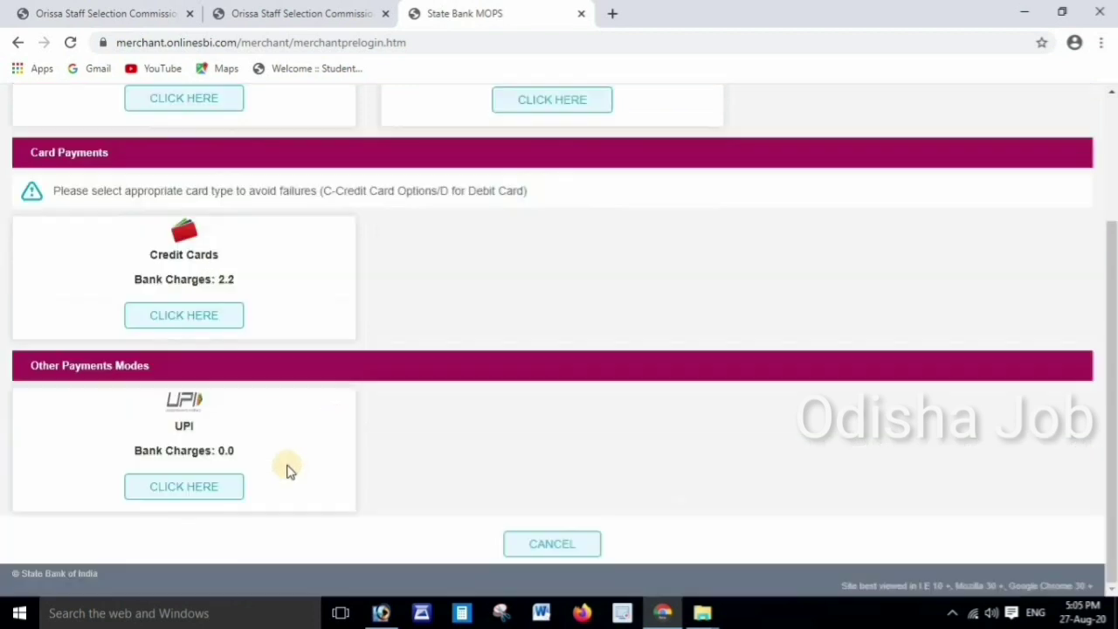
pyautogui.click(194, 486)
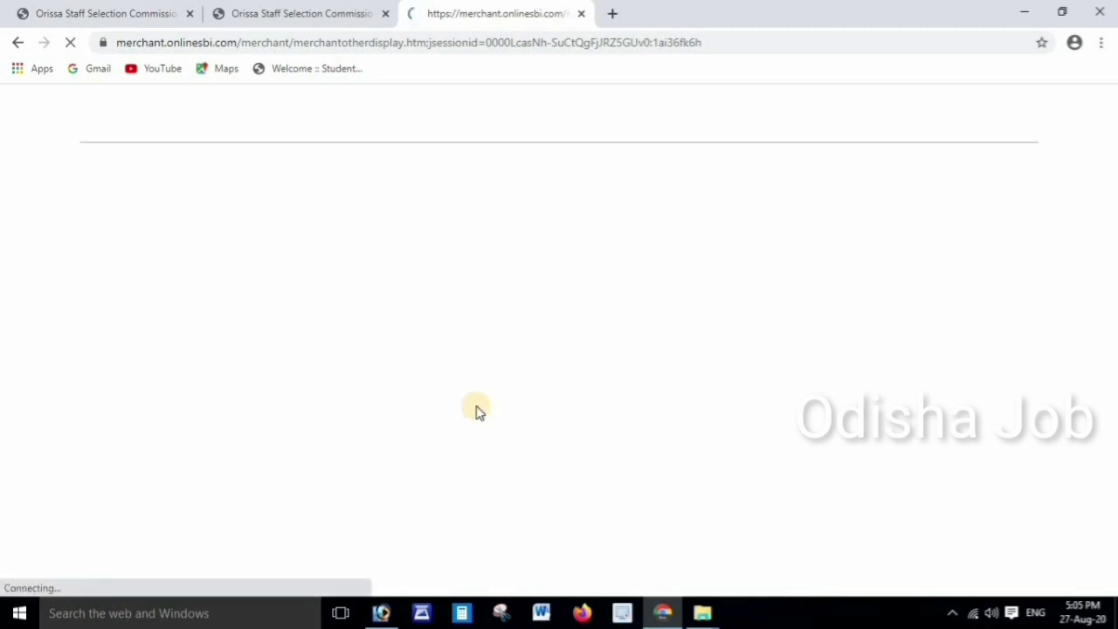
pyautogui.scroll(-1, 618, 363)
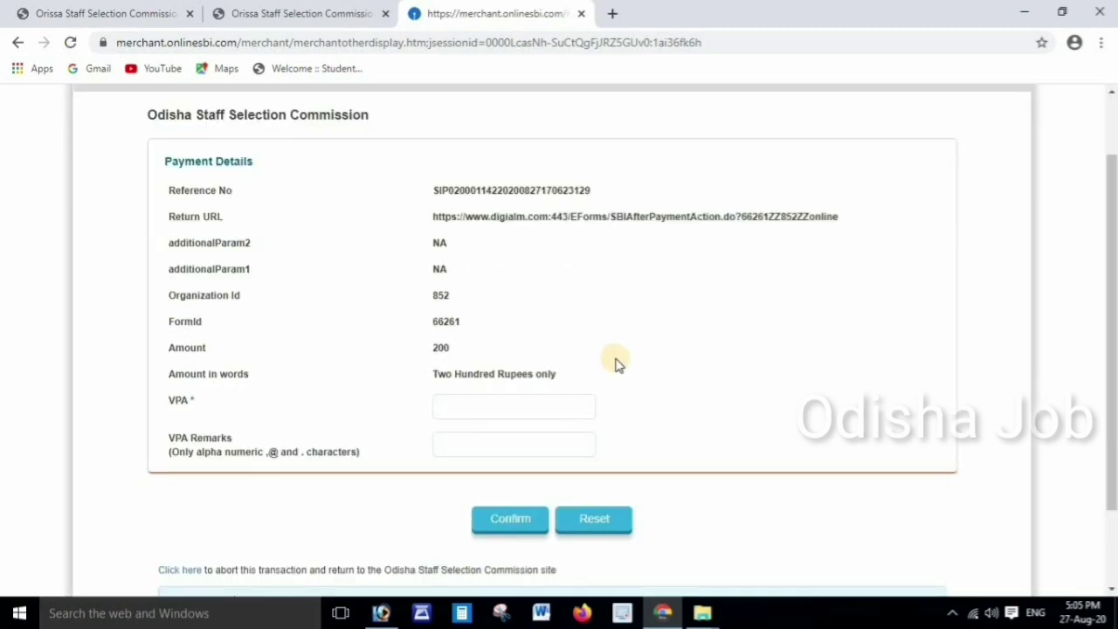
pyautogui.scroll(1, 618, 376)
pyautogui.scroll(-1, 617, 376)
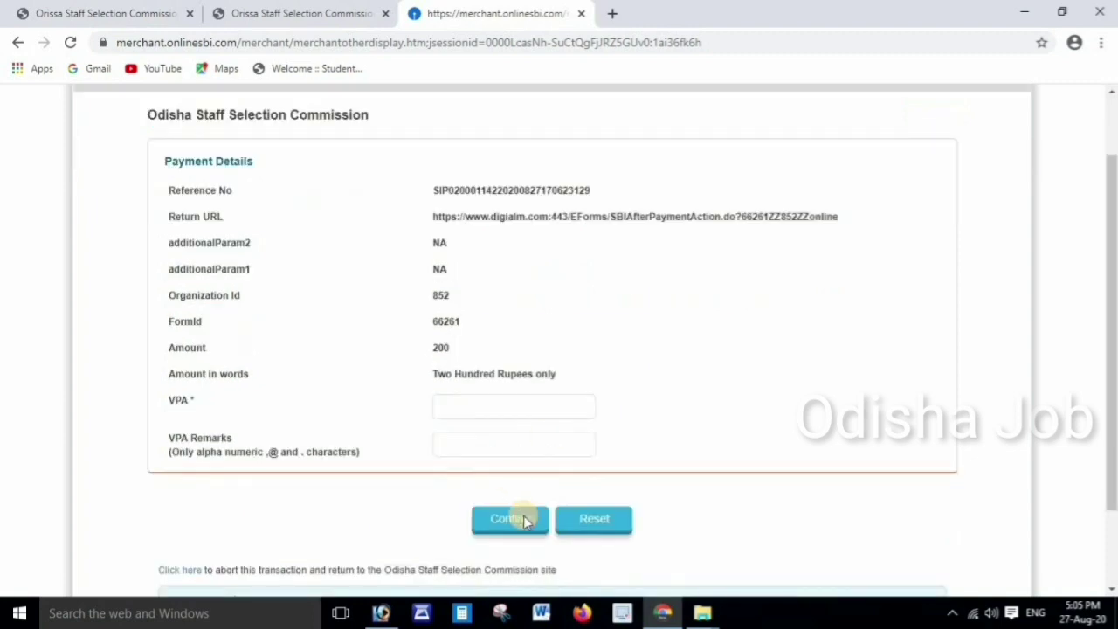